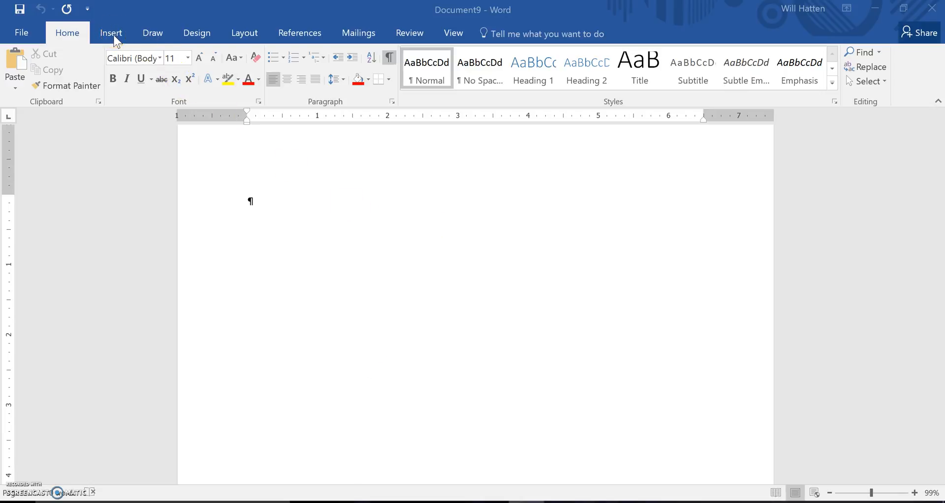
# - Insert a table with five columns and five rows at the start of the blank document
pyautogui.click(112, 33)
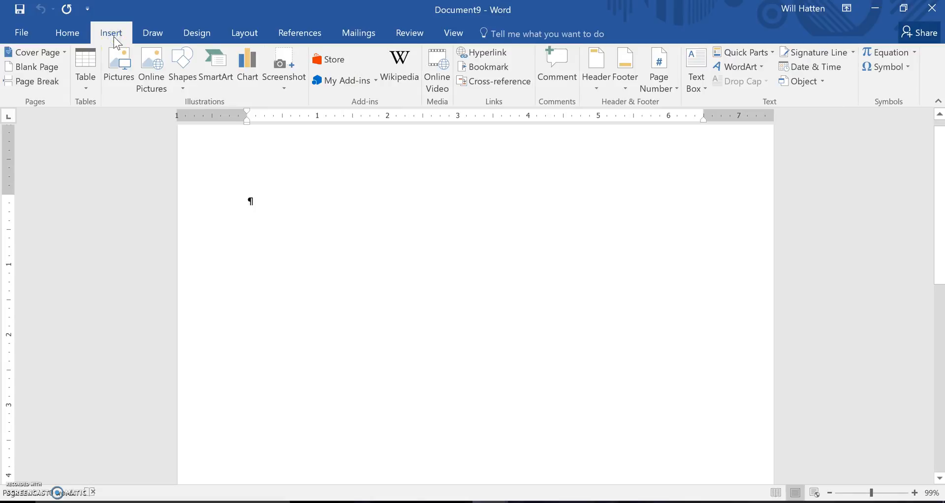
pyautogui.click(72, 122)
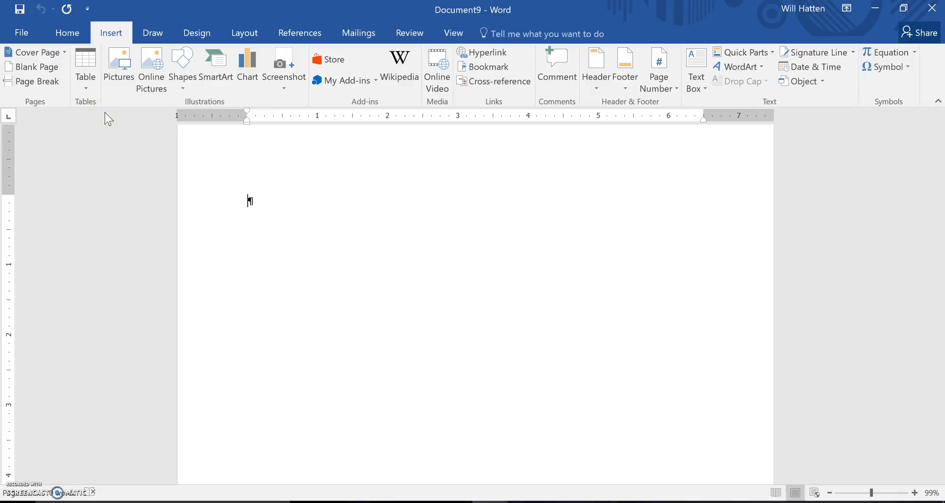
pyautogui.click(88, 90)
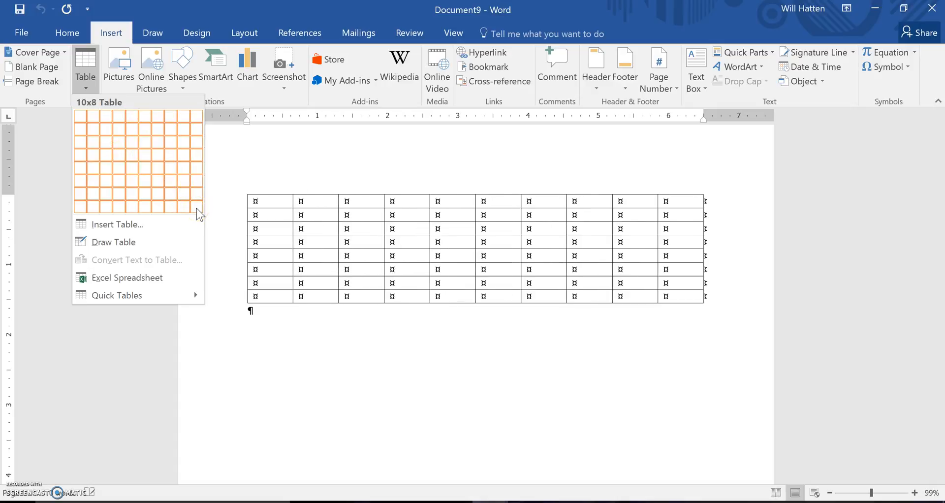
pyautogui.click(132, 170)
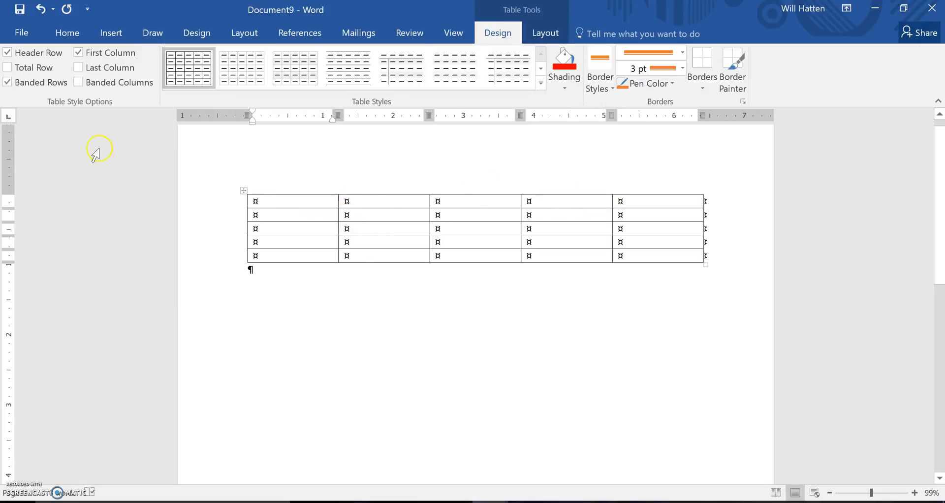
# - Add a blank line below the first table and insert a second table with 4 columns and 4 rows, keeping the fixed column width on Auto
pyautogui.click(307, 300)
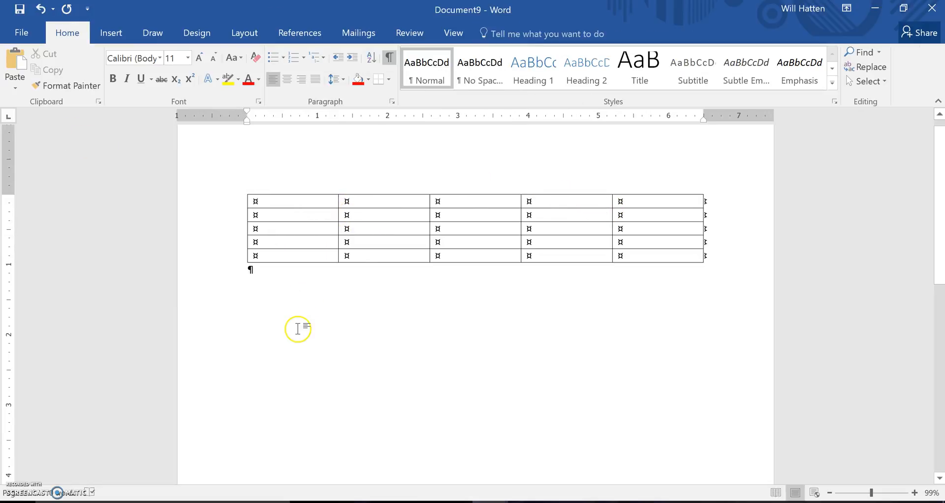
pyautogui.press('Return')
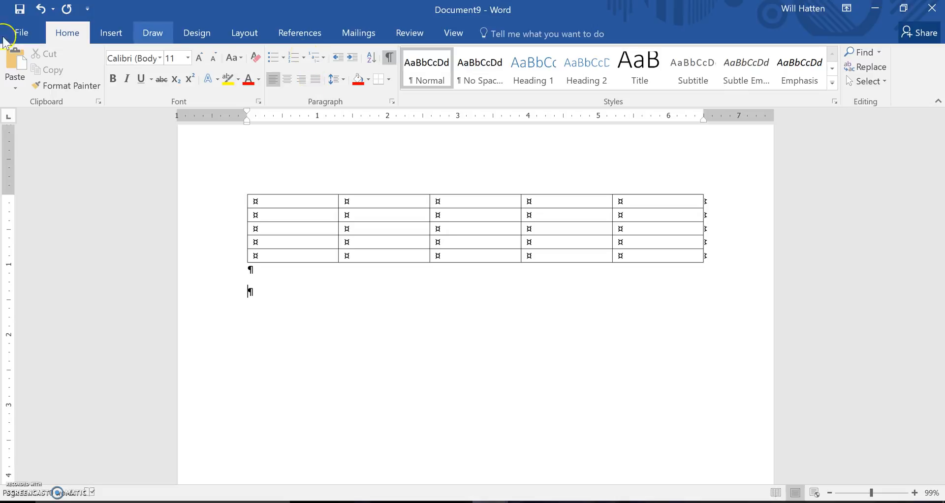
pyautogui.click(111, 34)
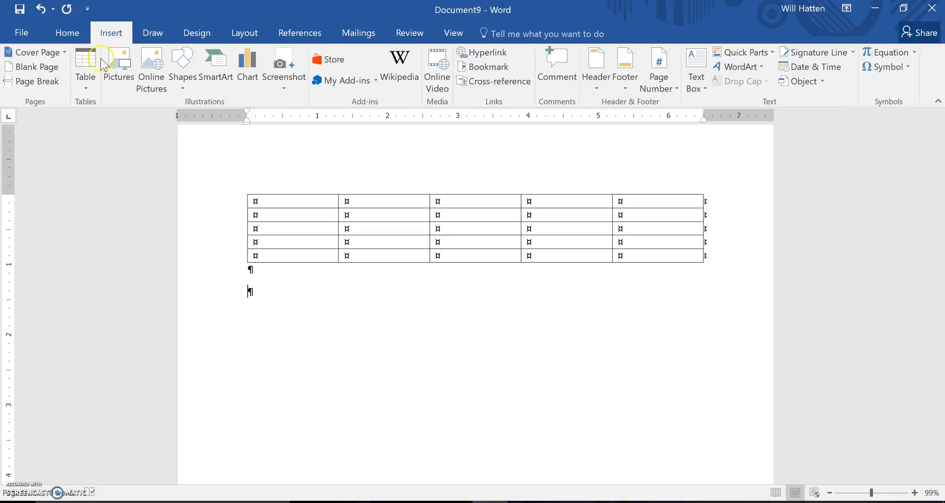
pyautogui.click(86, 89)
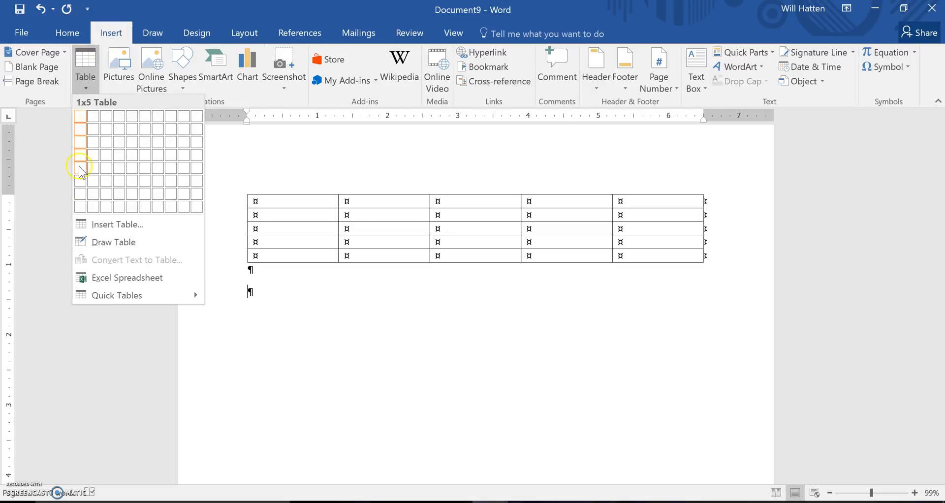
pyautogui.click(117, 225)
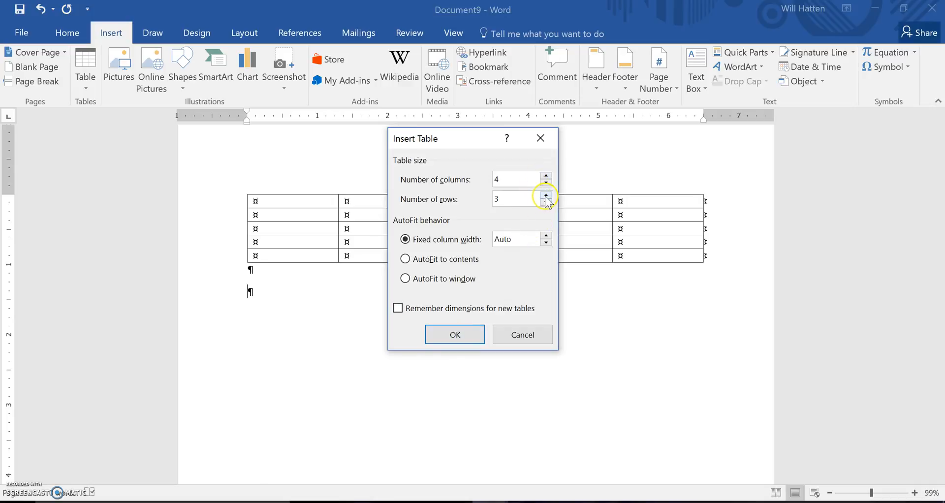
pyautogui.click(473, 334)
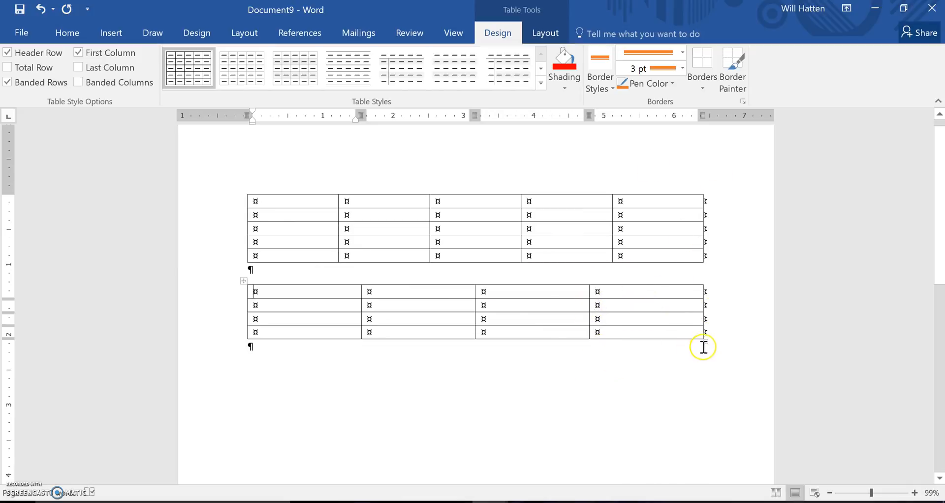
# - Stretch the second table downward so its rows are taller, and add an empty line beneath it
pyautogui.moveTo(705, 342); pyautogui.dragTo(703, 383)
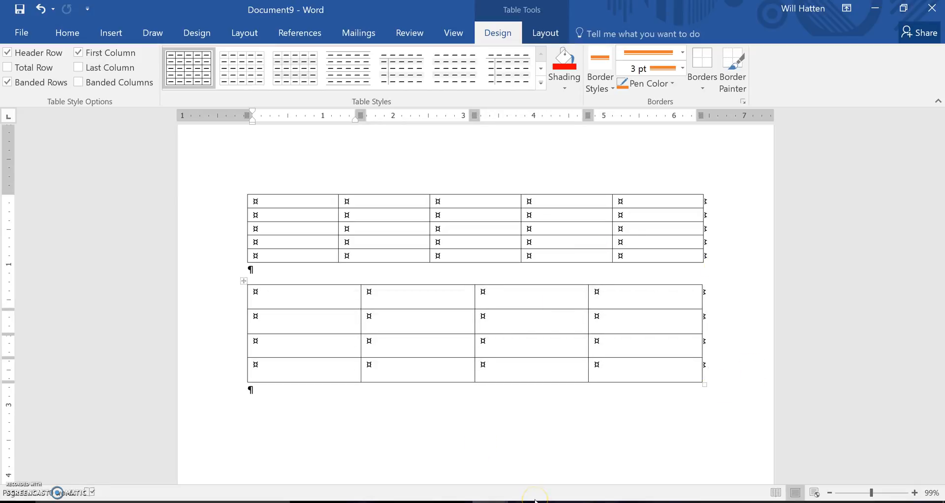
pyautogui.press('Return')
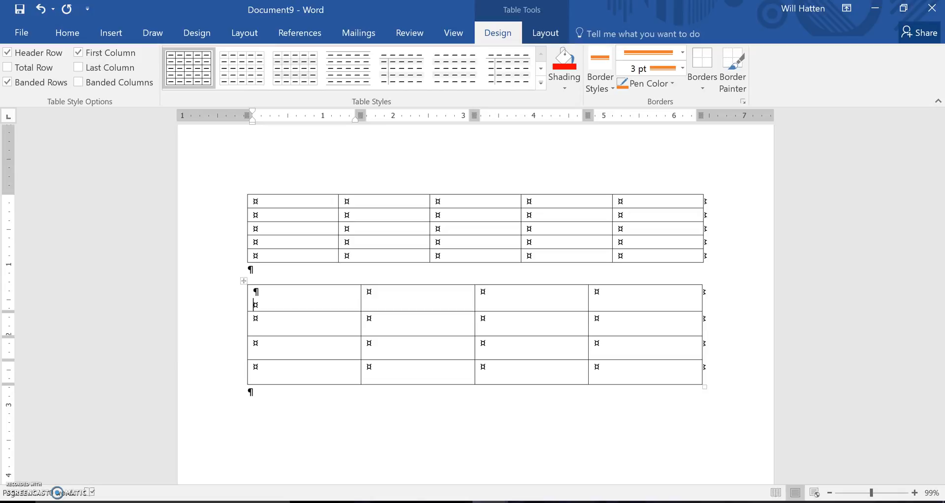
pyautogui.click(392, 420)
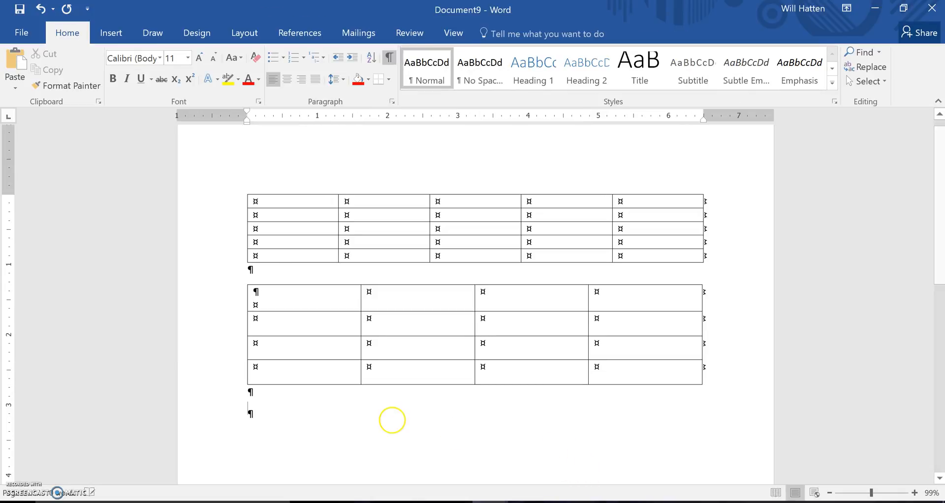
# - Use Draw Table to draw a single-cell table about 6.42" wide and 1.78" high below the second table
pyautogui.click(104, 35)
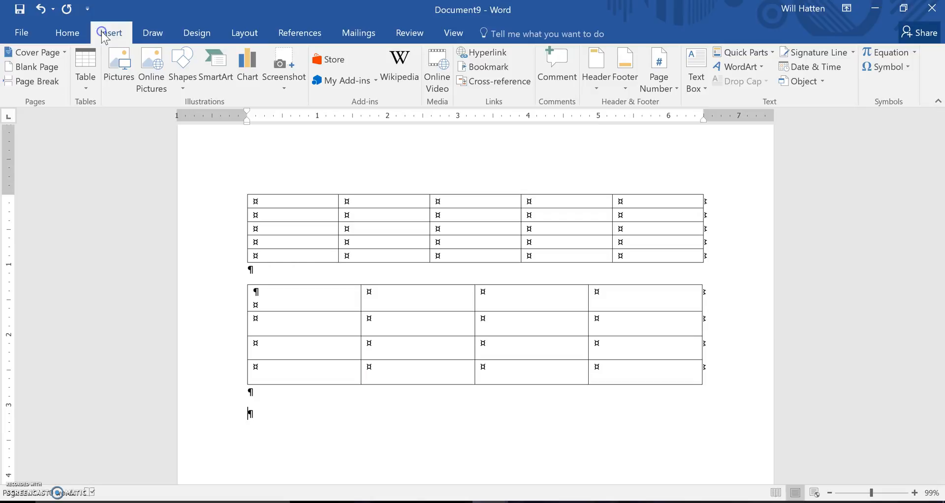
pyautogui.click(91, 90)
pyautogui.click(94, 243)
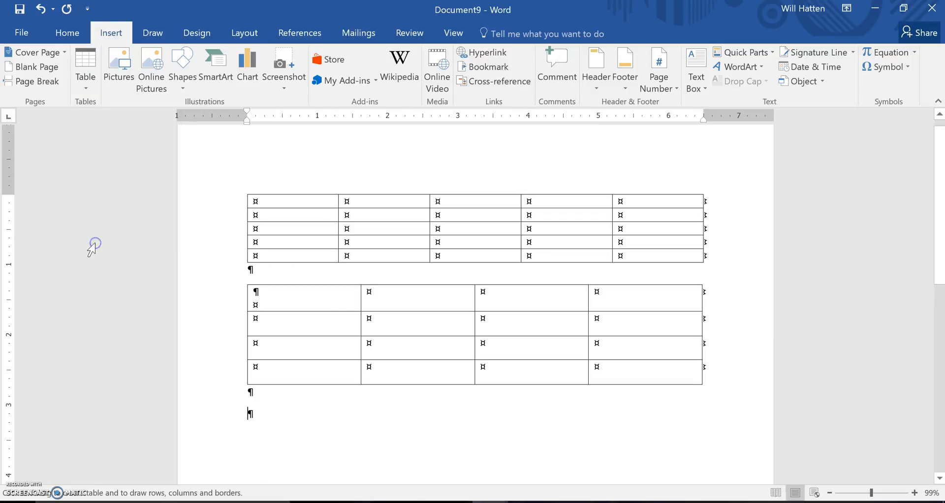
pyautogui.moveTo(941, 234); pyautogui.dragTo(942, 289)
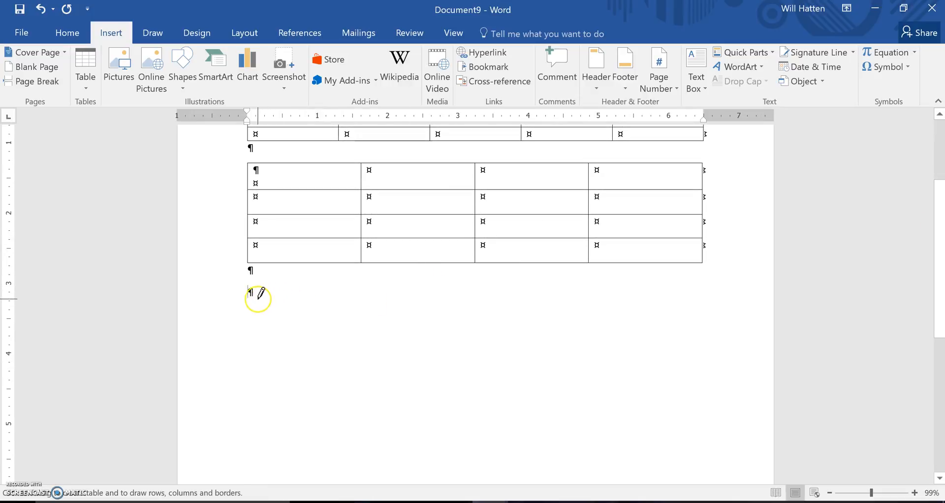
pyautogui.moveTo(251, 304)
pyautogui.mouseDown()
pyautogui.moveTo(309, 311)
pyautogui.moveTo(371, 341)
pyautogui.moveTo(645, 427)
pyautogui.moveTo(702, 430)
pyautogui.mouseUp()
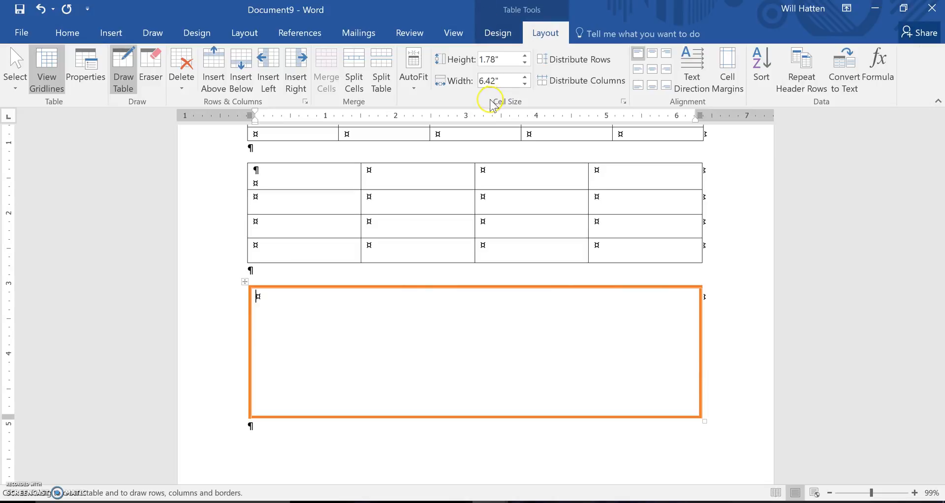
# - Draw three vertical dividers in the black 1 ½ pt theme border style, splitting the drawn table into four columns of similar width
pyautogui.click(498, 35)
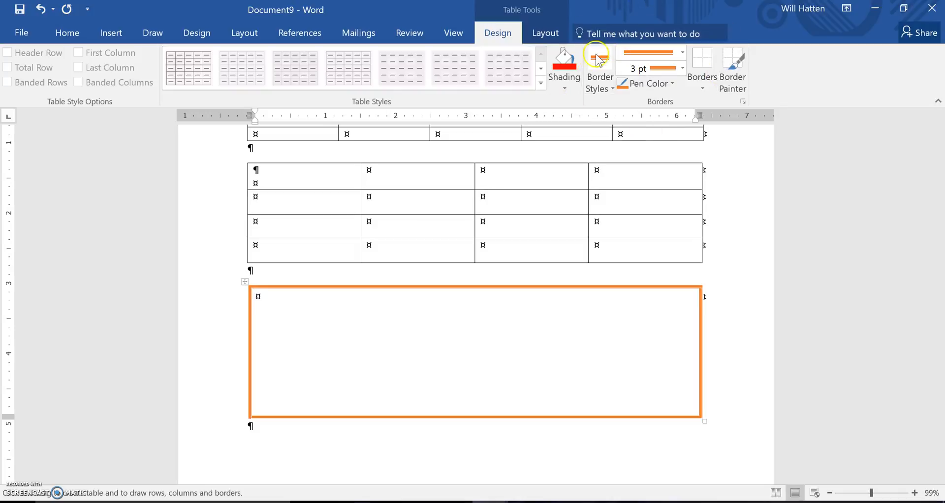
pyautogui.click(610, 88)
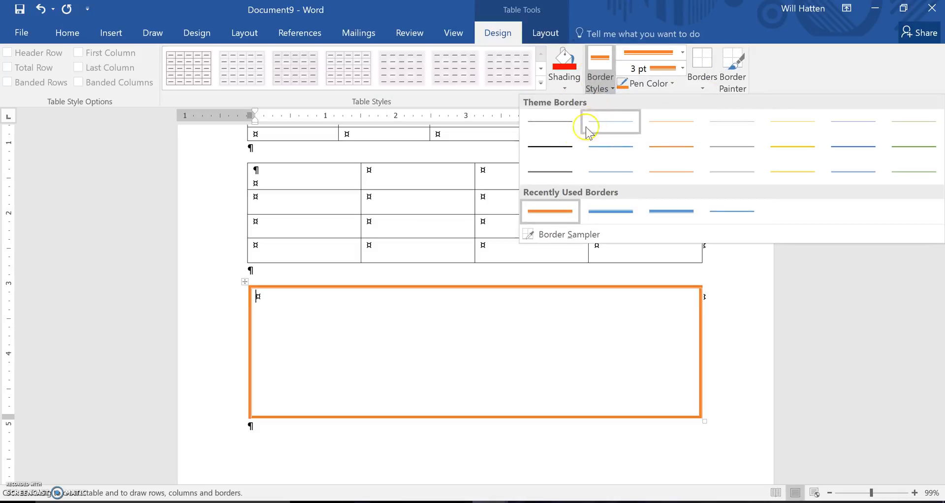
pyautogui.click(563, 144)
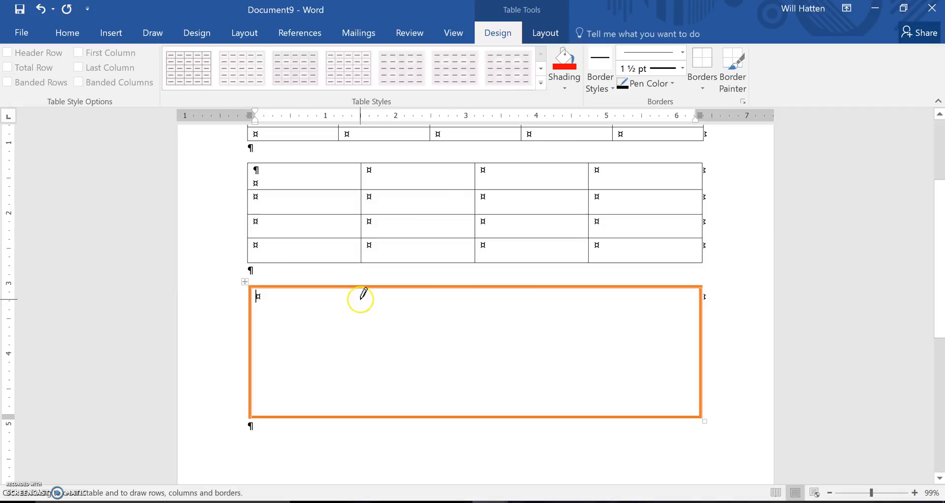
pyautogui.moveTo(363, 288); pyautogui.dragTo(358, 417)
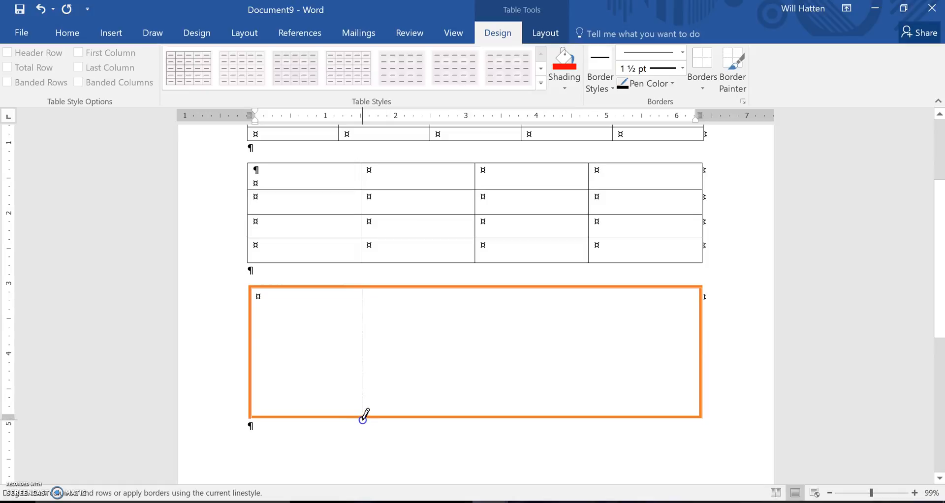
pyautogui.moveTo(364, 418); pyautogui.dragTo(364, 415)
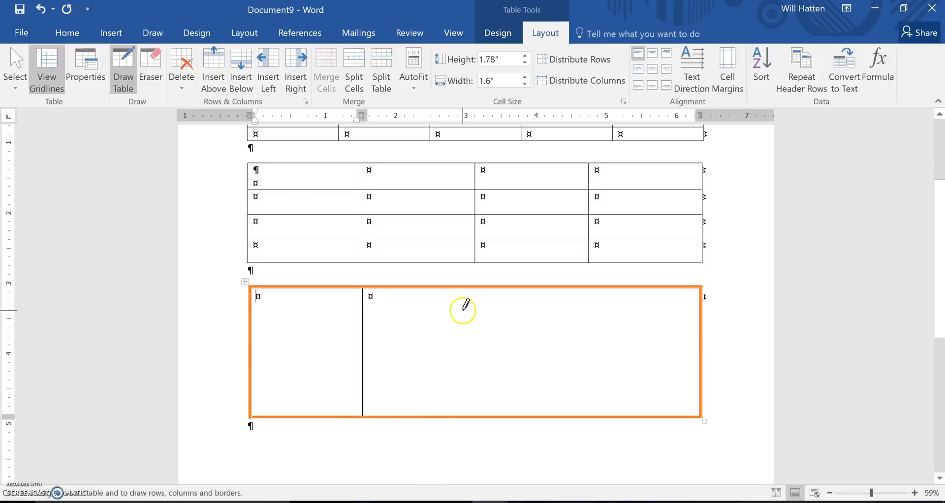
pyautogui.moveTo(477, 287); pyautogui.dragTo(477, 380)
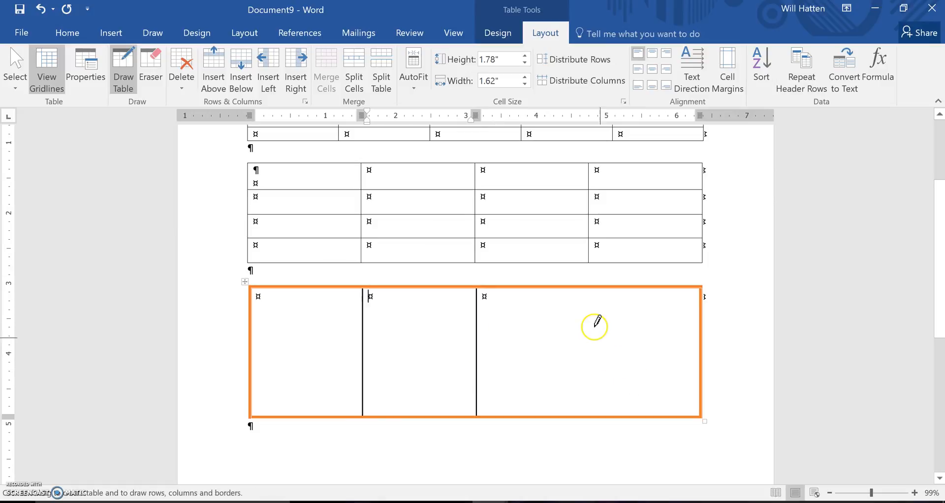
pyautogui.moveTo(589, 285); pyautogui.dragTo(588, 319)
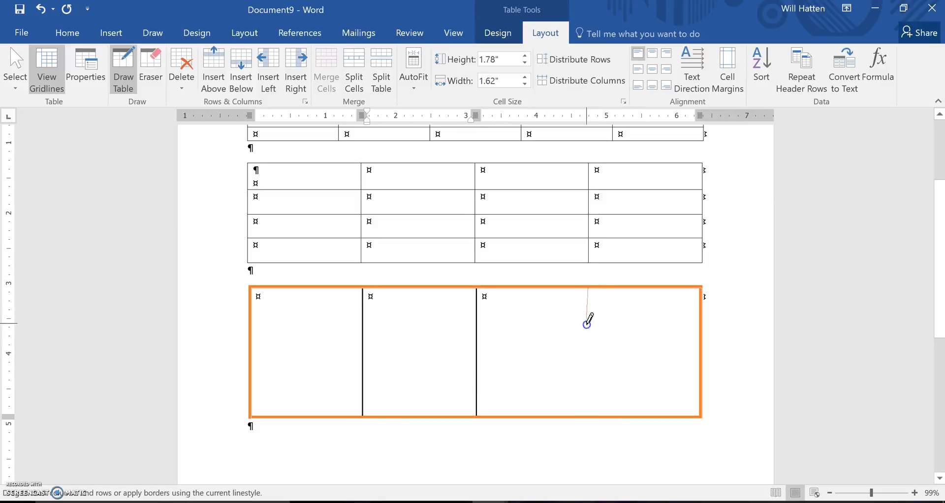
pyautogui.moveTo(587, 355); pyautogui.dragTo(591, 380)
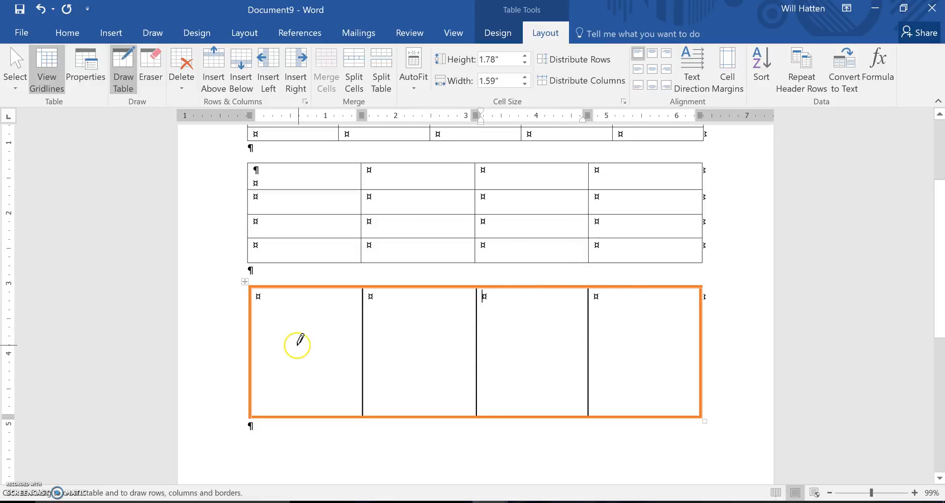
# - Draw horizontal dividers in the third table: two in the first column, one in the second and one in the fourth
pyautogui.moveTo(253, 341); pyautogui.dragTo(352, 340)
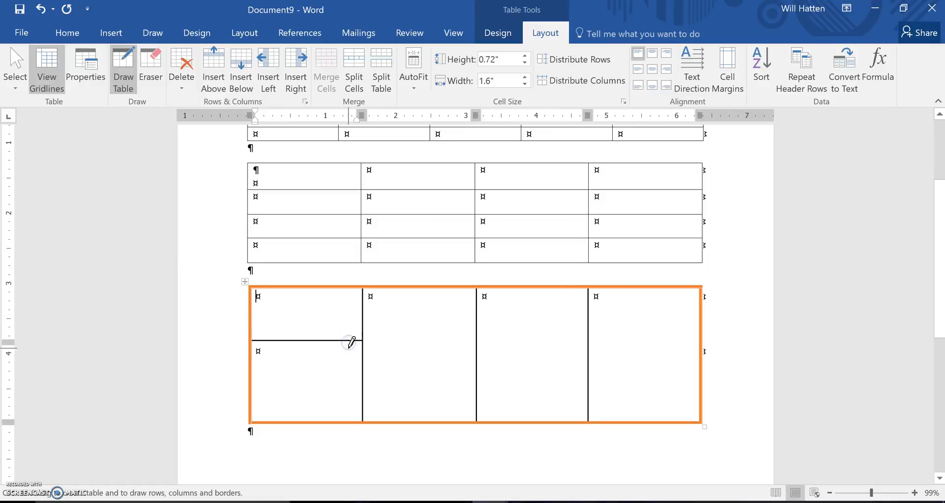
pyautogui.moveTo(252, 389); pyautogui.dragTo(345, 387)
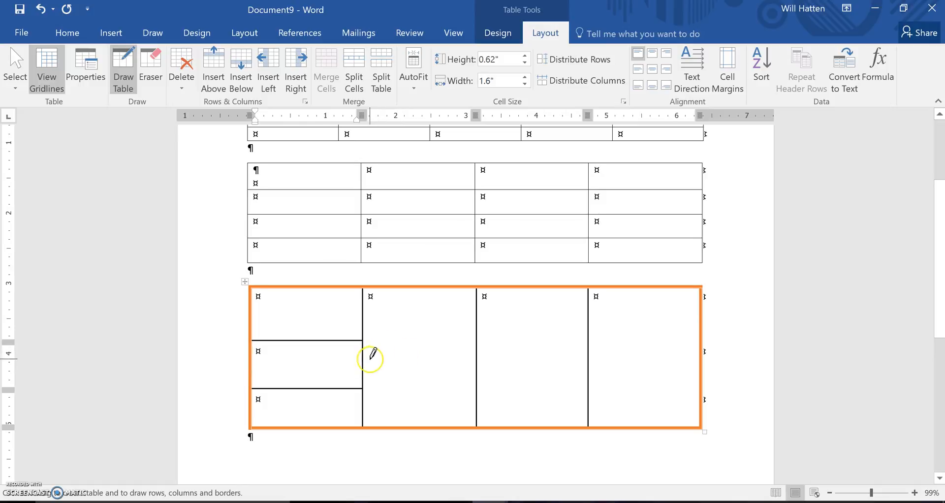
pyautogui.moveTo(365, 353); pyautogui.dragTo(460, 362)
pyautogui.moveTo(589, 333)
pyautogui.mouseDown()
pyautogui.moveTo(672, 344)
pyautogui.moveTo(699, 332)
pyautogui.mouseUp()
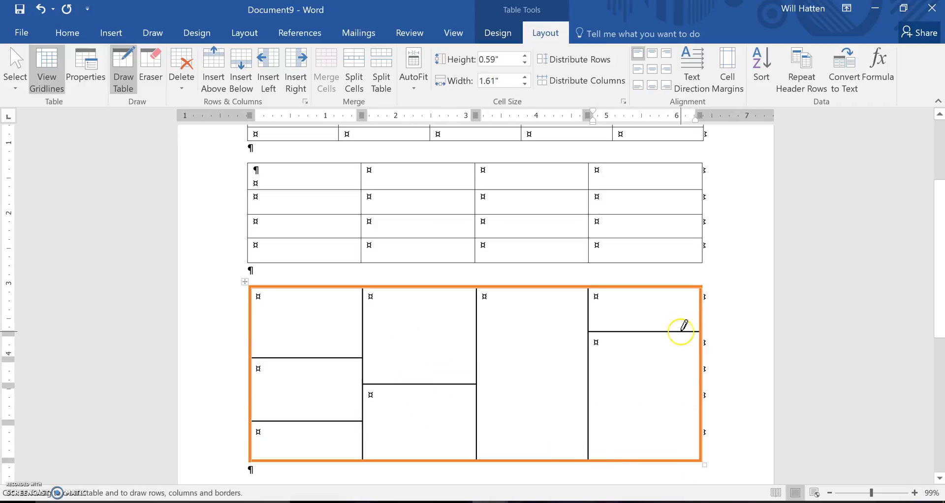
# - Examine the table design and layout options, including the gallery of table styles for the first table
pyautogui.moveTo(939, 294)
pyautogui.mouseDown()
pyautogui.moveTo(938, 221)
pyautogui.moveTo(942, 352)
pyautogui.mouseUp()
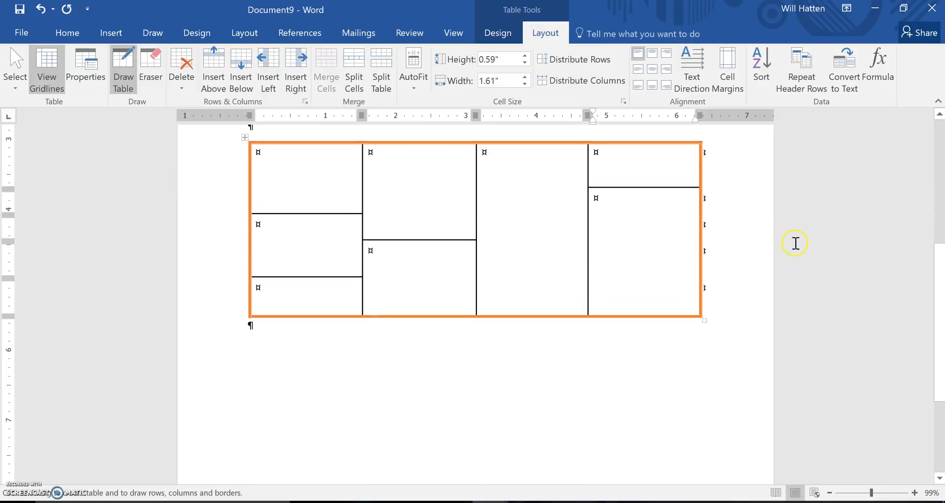
pyautogui.moveTo(940, 292); pyautogui.dragTo(939, 181)
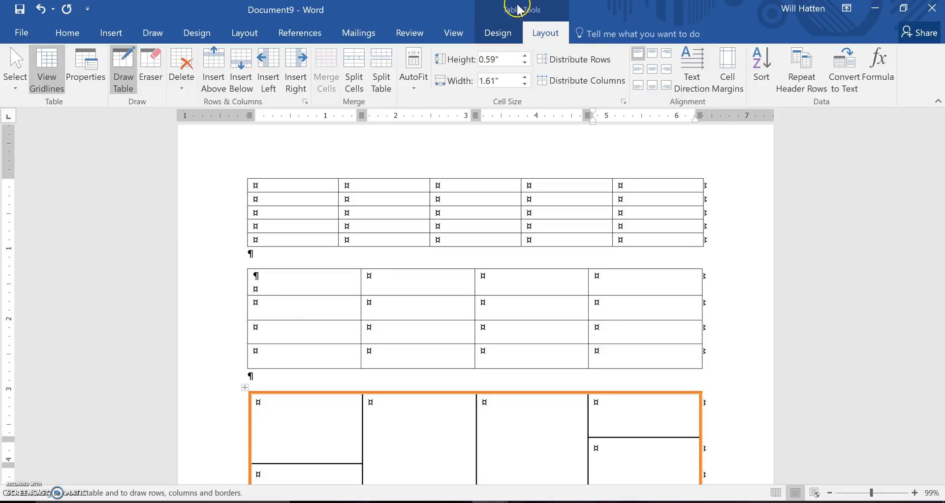
pyautogui.click(501, 39)
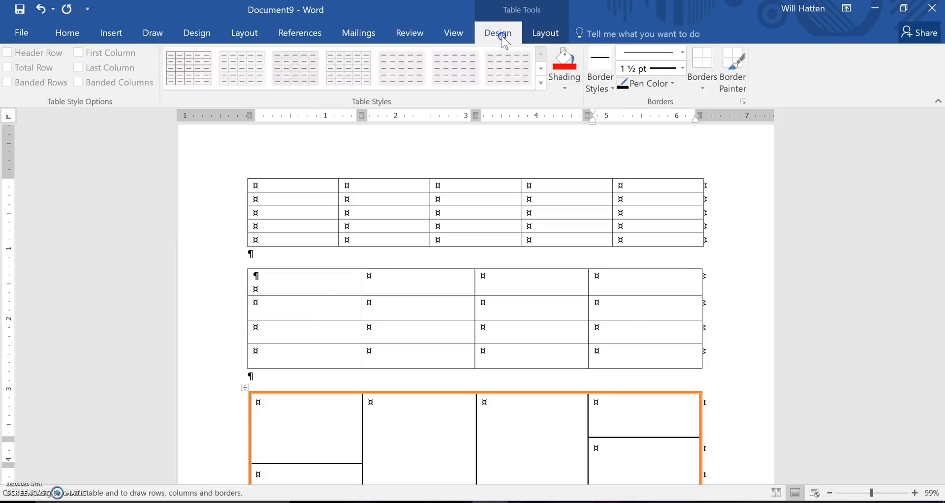
pyautogui.click(542, 36)
pyautogui.click(498, 36)
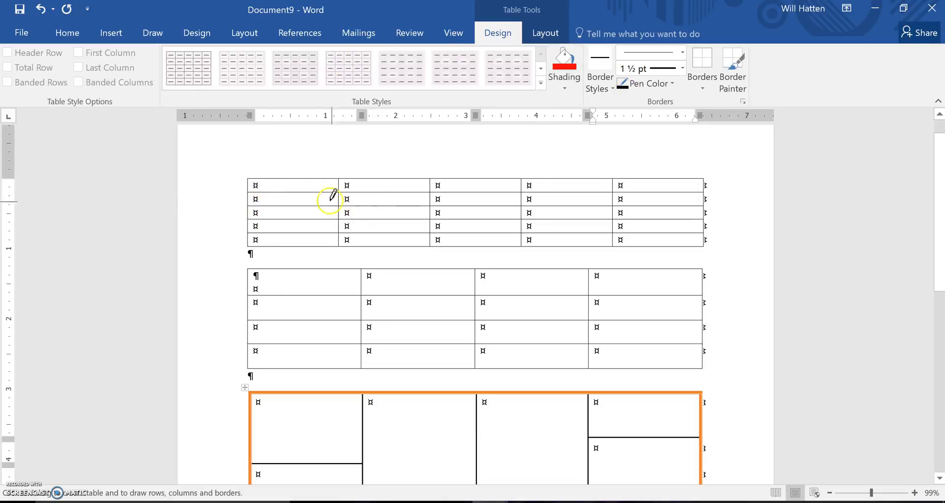
pyautogui.click(302, 185)
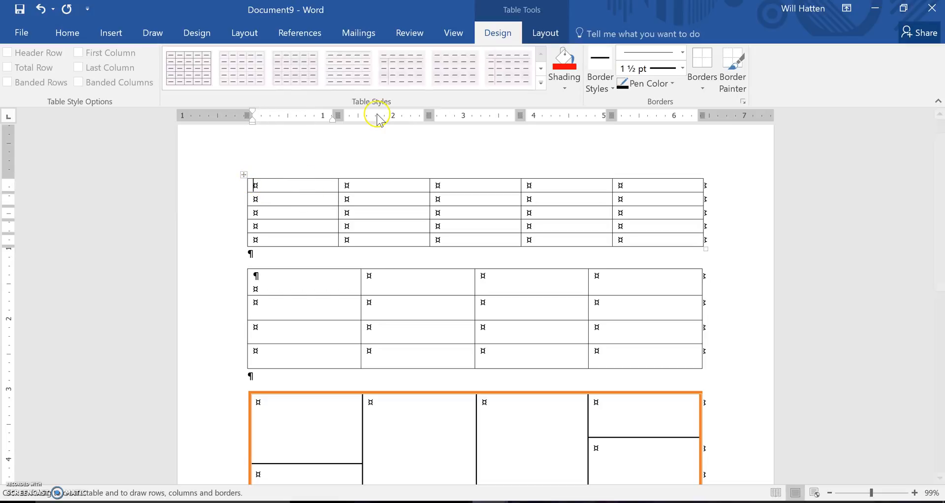
pyautogui.click(542, 84)
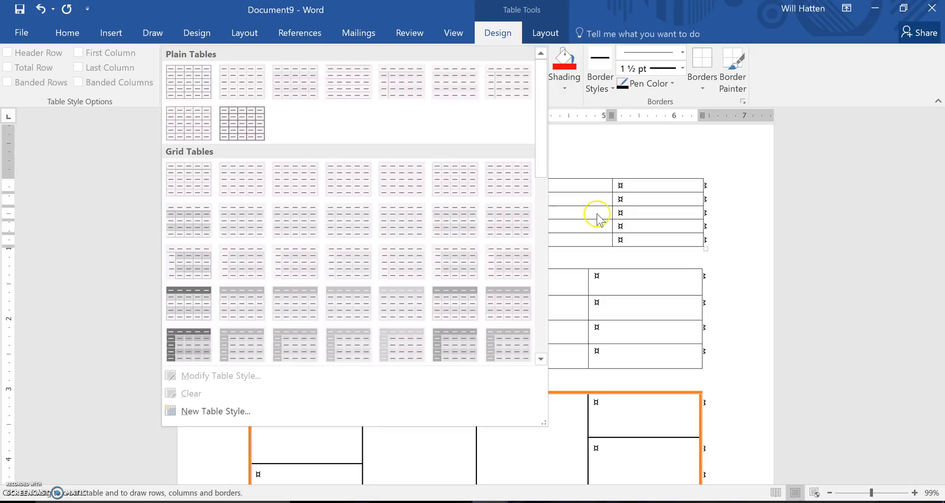
pyautogui.click(607, 202)
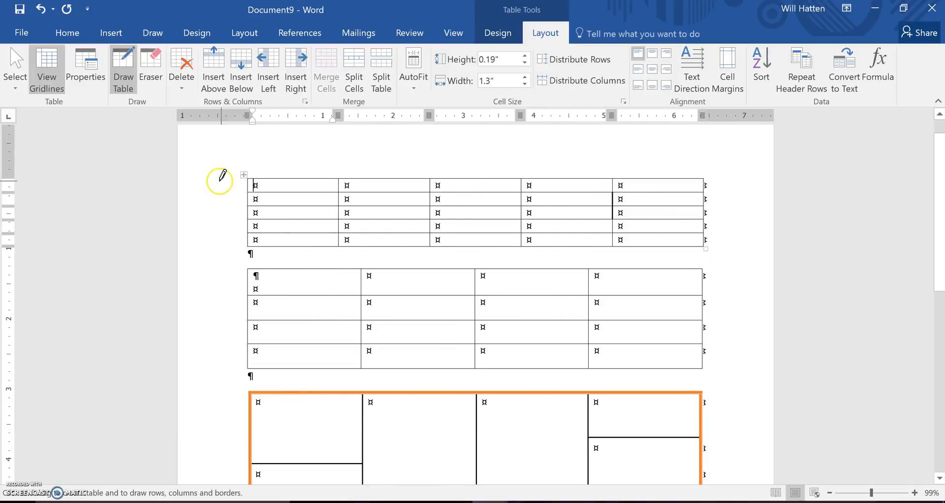
# - Apply the gold dark Grid Tables style with a solid header row and first column to the whole first table
pyautogui.press('Escape')
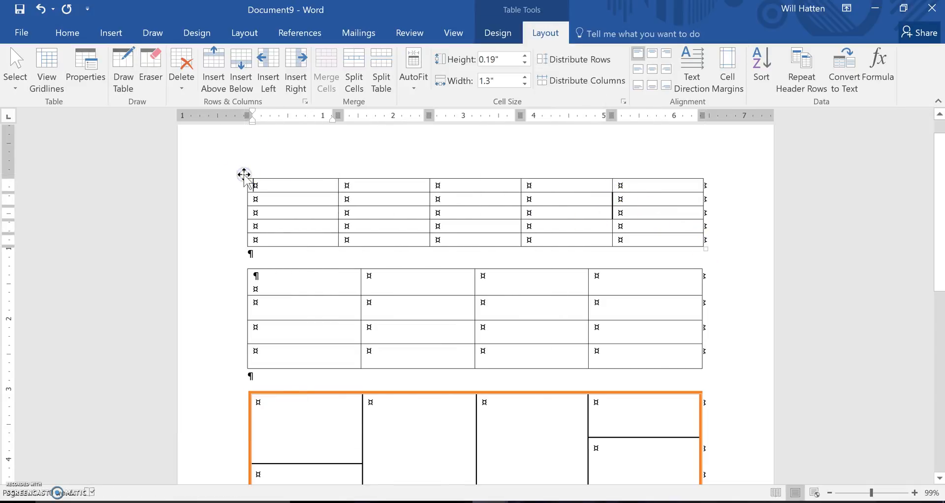
pyautogui.click(244, 174)
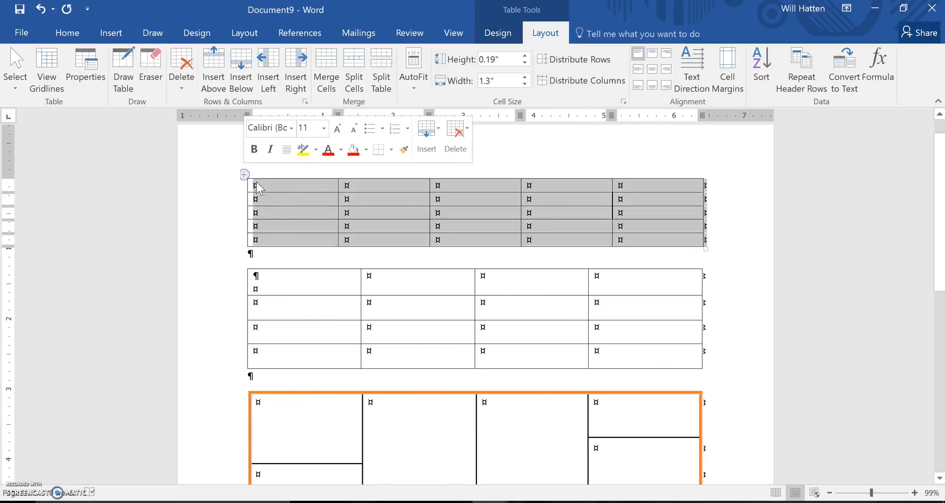
pyautogui.click(495, 34)
pyautogui.click(541, 83)
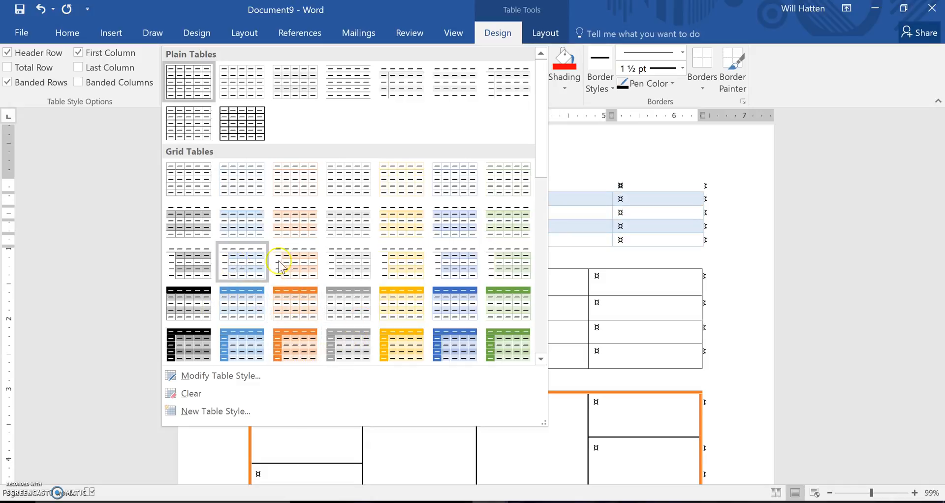
pyautogui.click(413, 353)
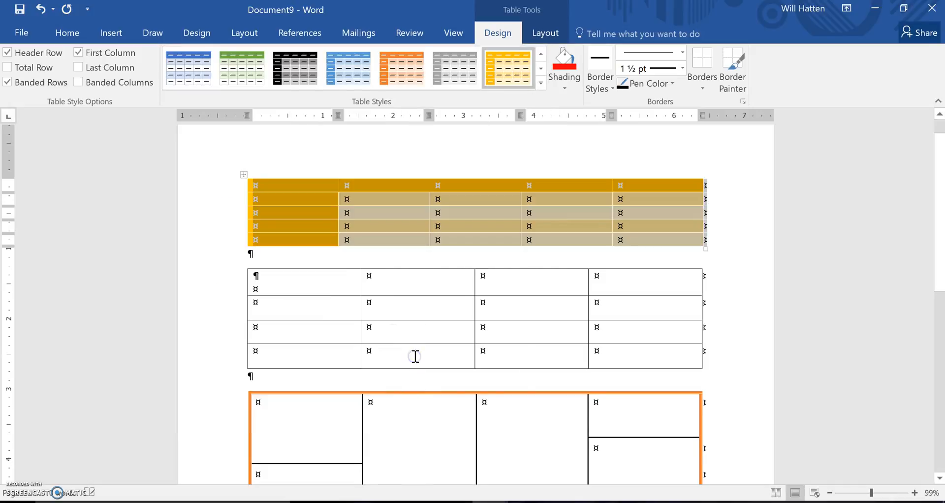
pyautogui.click(638, 163)
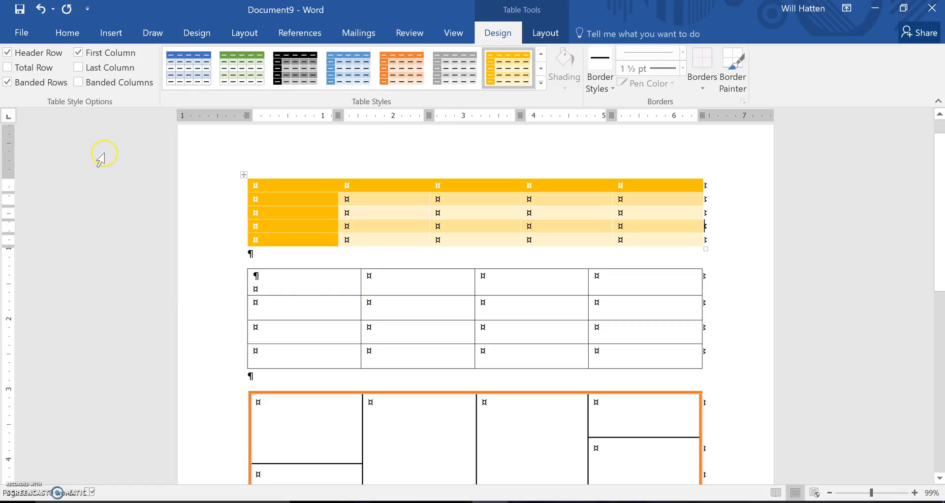
# - Try the Header Row and Banded Rows style options off and on for the second table
pyautogui.click(301, 279)
pyautogui.click(244, 265)
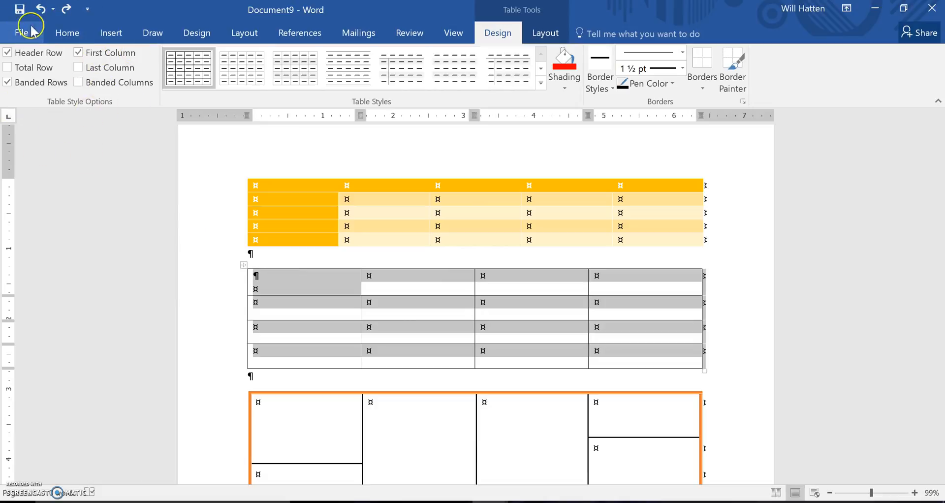
pyautogui.click(9, 53)
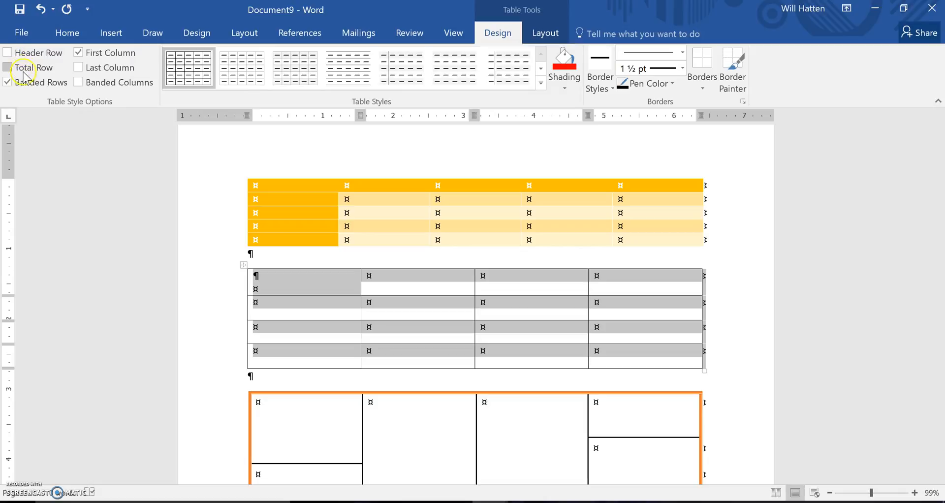
pyautogui.click(10, 52)
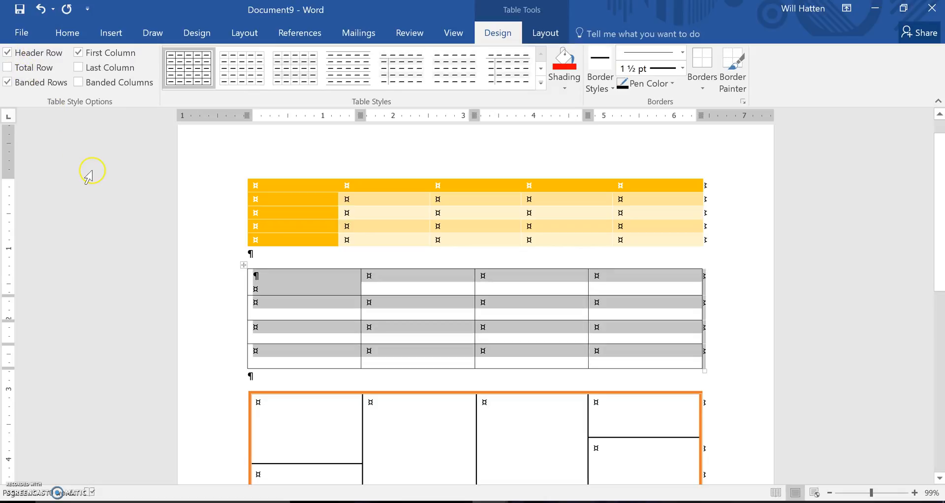
pyautogui.click(9, 83)
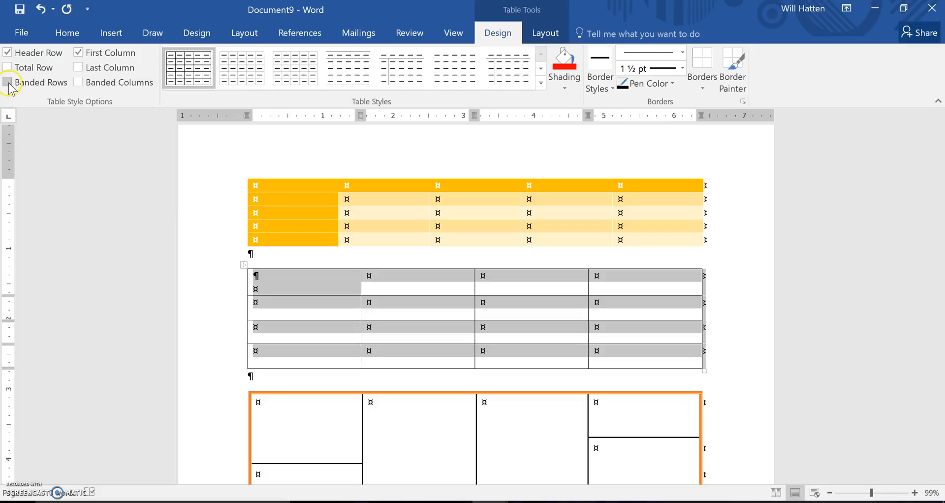
pyautogui.click(9, 84)
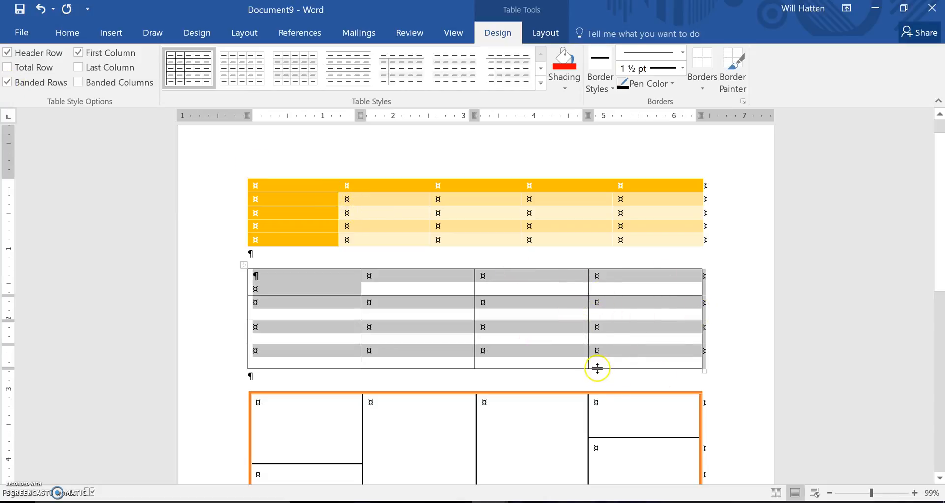
pyautogui.hotkey('ctrl', 'z')
# - Shade the third cell in the first row of the second table with a lighter blue theme color
pyautogui.doubleClick(427, 283)
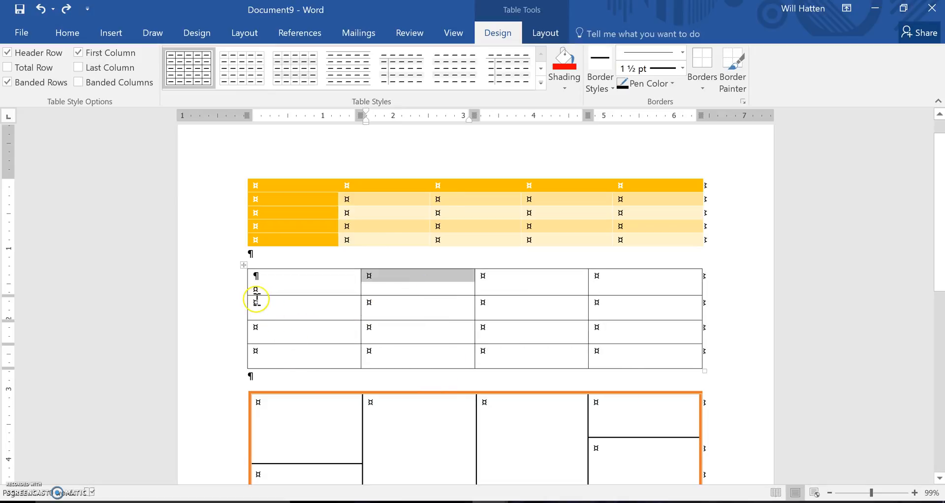
pyautogui.moveTo(255, 277); pyautogui.dragTo(532, 364)
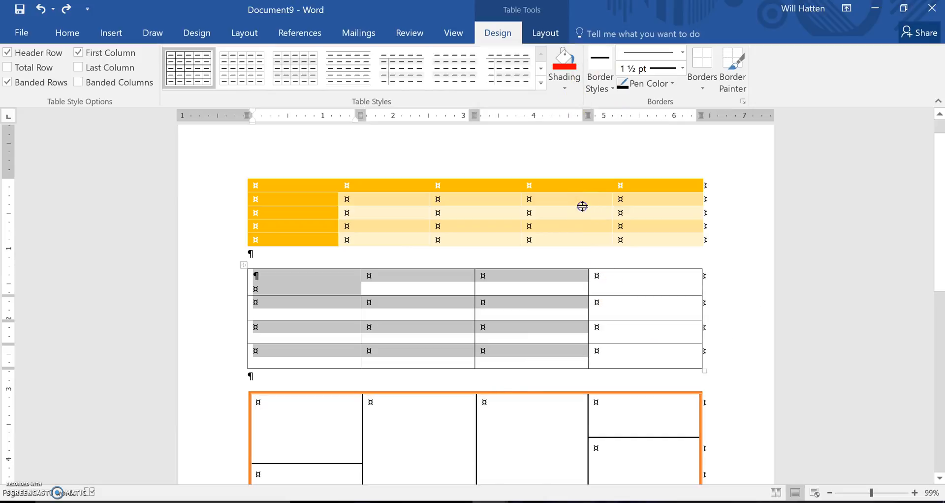
pyautogui.click(486, 276)
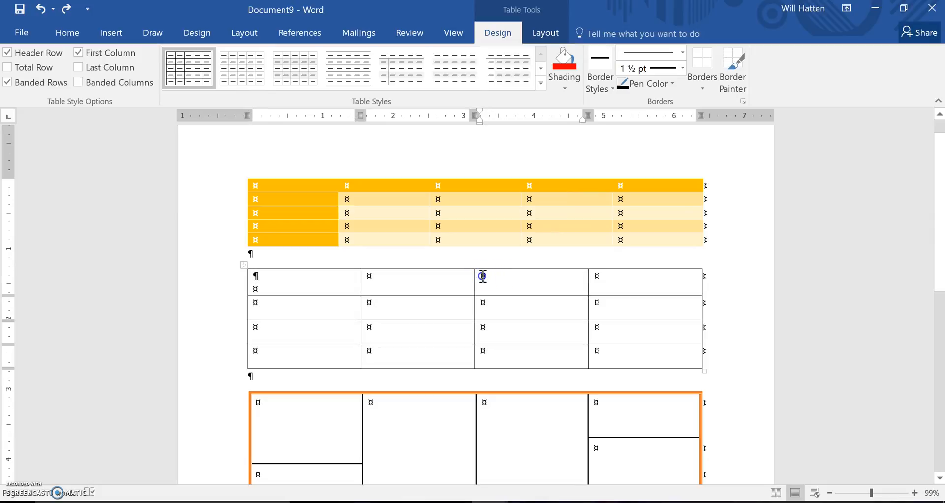
pyautogui.doubleClick(572, 277)
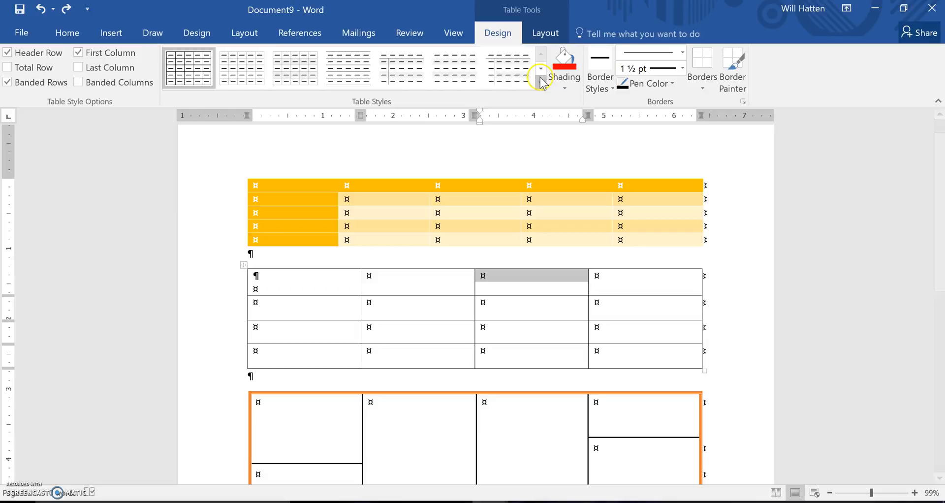
pyautogui.click(564, 89)
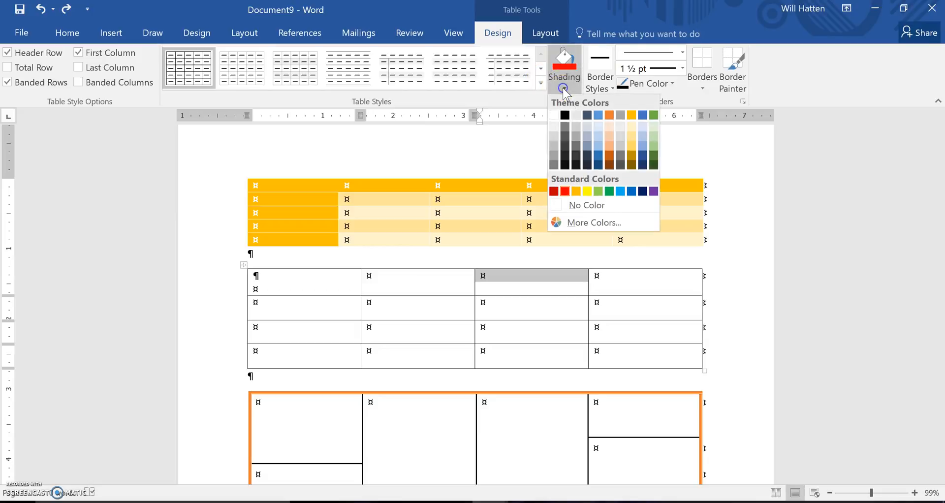
pyautogui.click(600, 142)
pyautogui.click(642, 292)
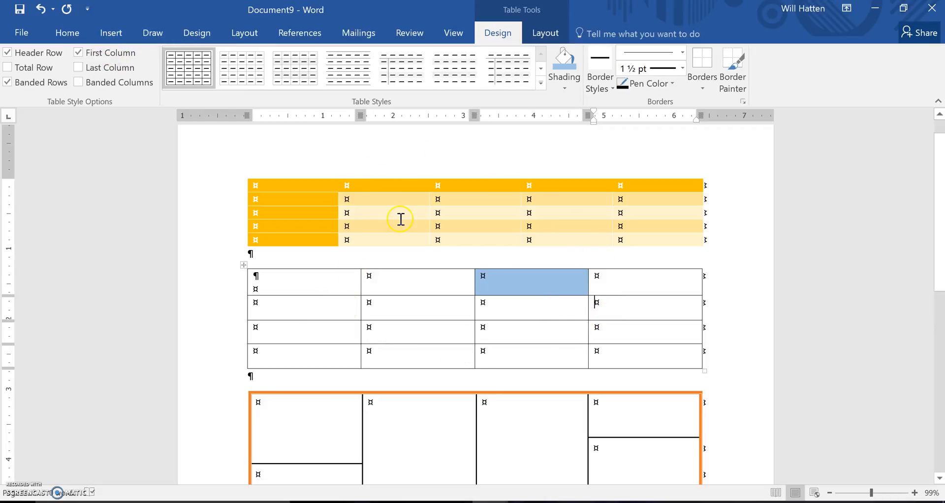
# - Merge all five cells of the first table's header row into one cell
pyautogui.moveTo(314, 186); pyautogui.dragTo(643, 189)
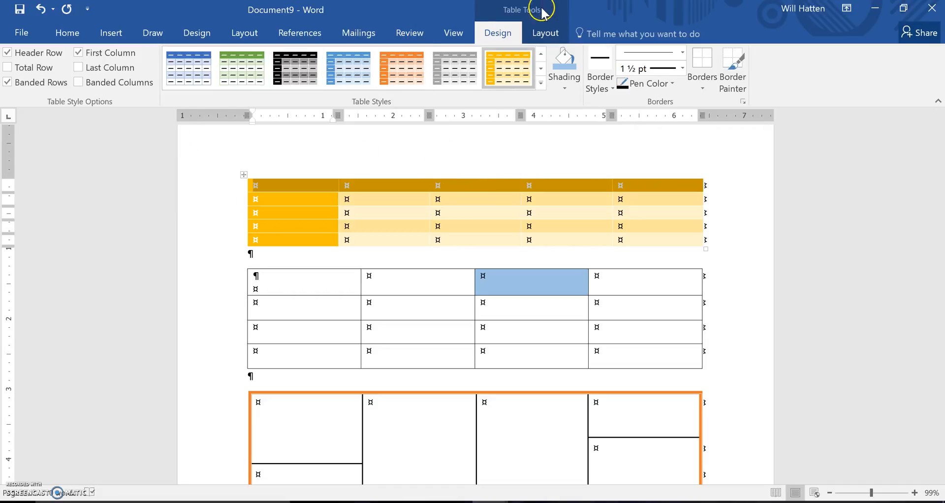
pyautogui.doubleClick(544, 34)
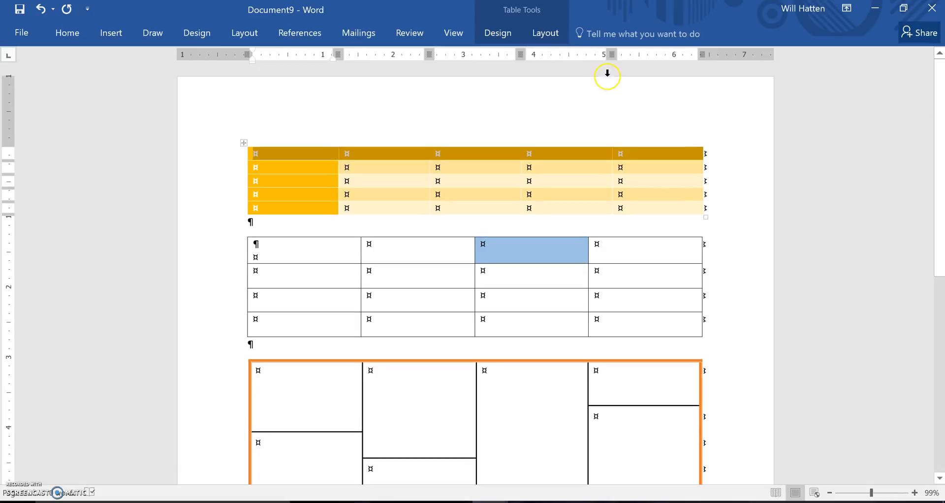
pyautogui.click(554, 35)
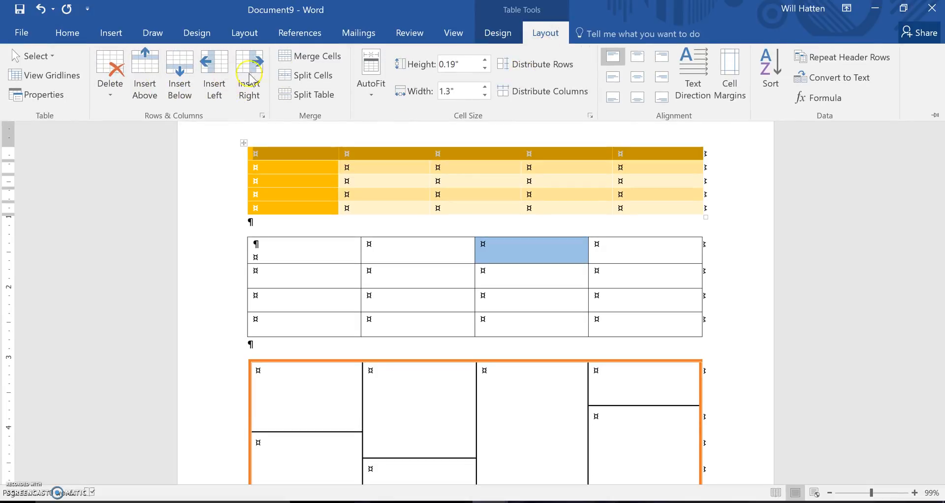
pyautogui.click(311, 59)
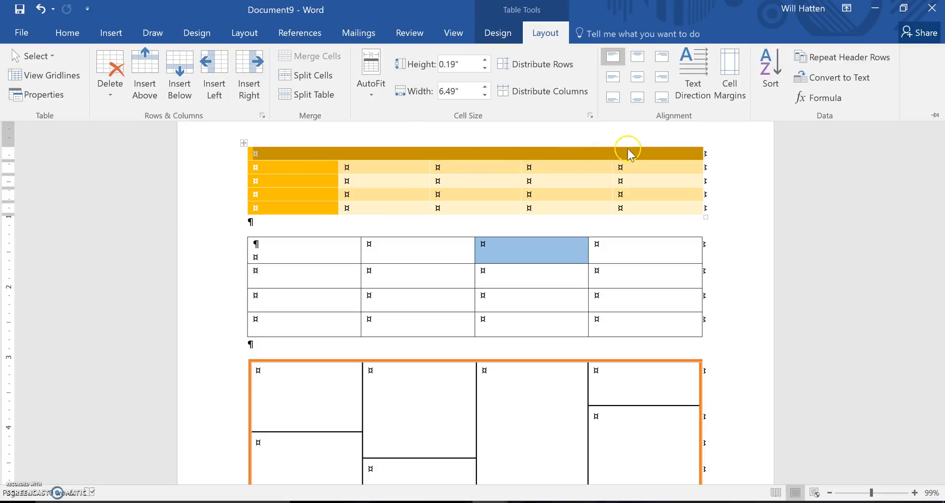
# - Pin the ribbon so that it stays expanded above the document
pyautogui.click(474, 157)
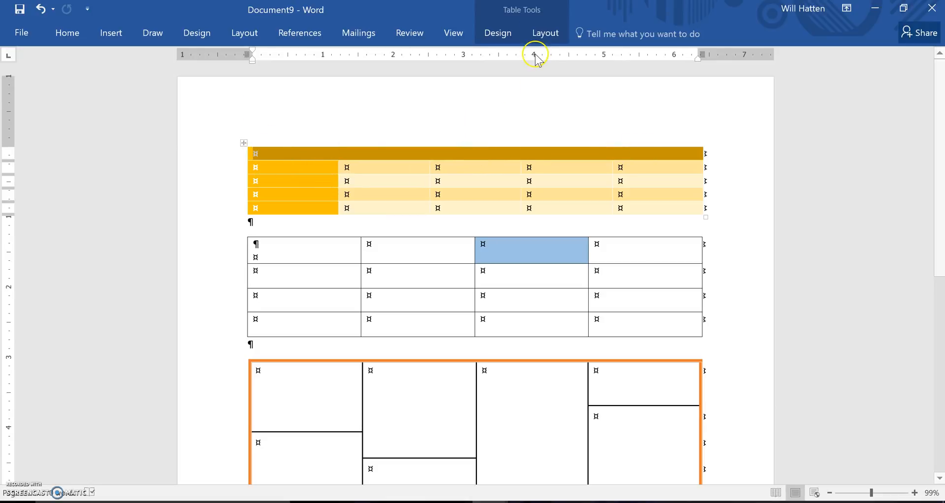
pyautogui.click(546, 32)
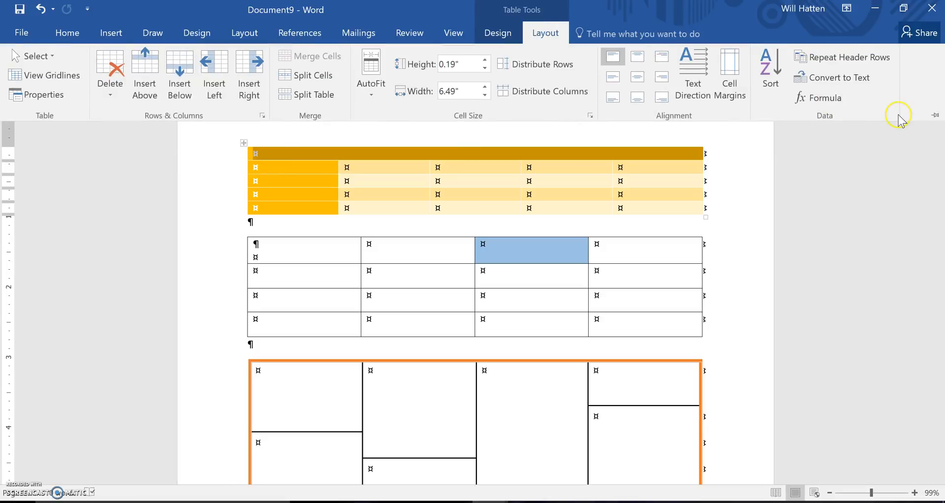
pyautogui.click(935, 114)
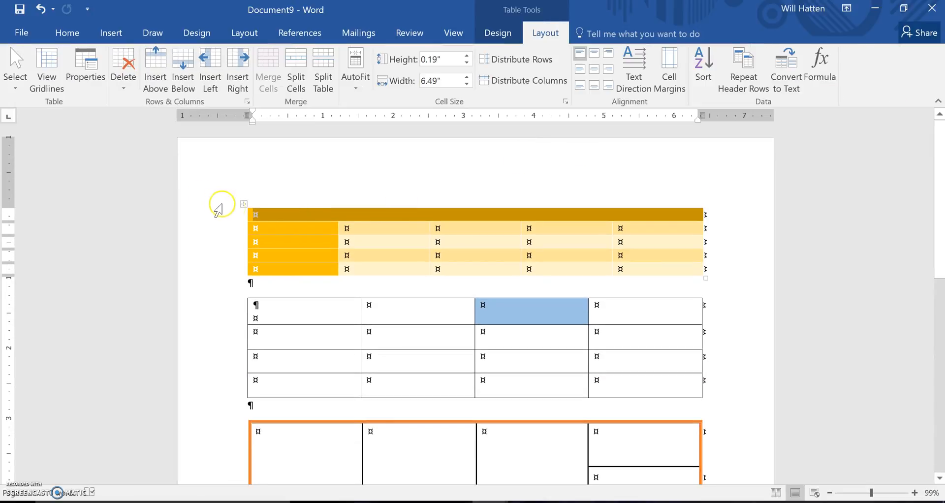
# - Enter "Table Title" in the merged header row of the first table and center it
pyautogui.click(266, 211)
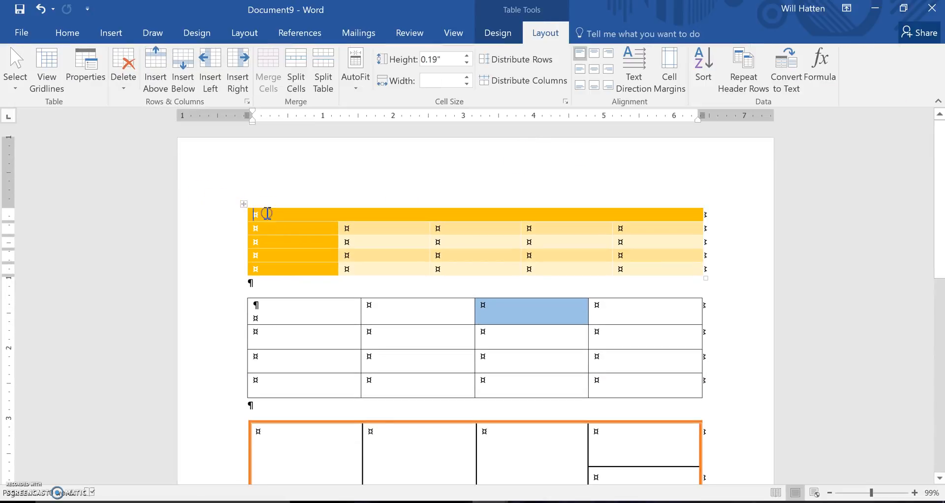
pyautogui.write('Table Title')
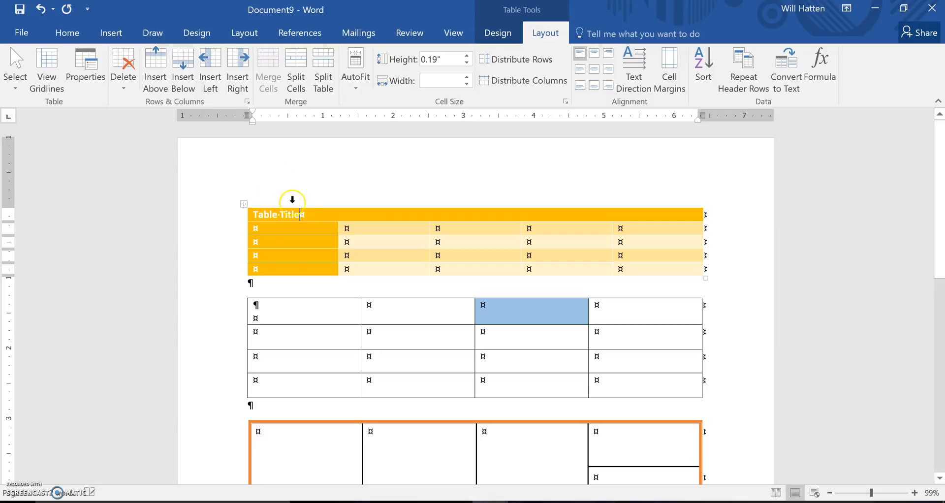
pyautogui.moveTo(313, 215); pyautogui.dragTo(254, 215)
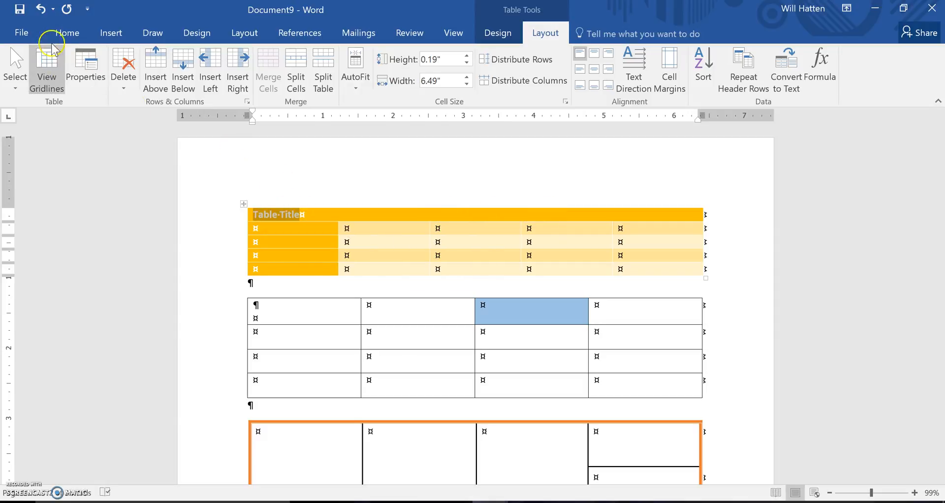
pyautogui.click(68, 36)
pyautogui.click(288, 80)
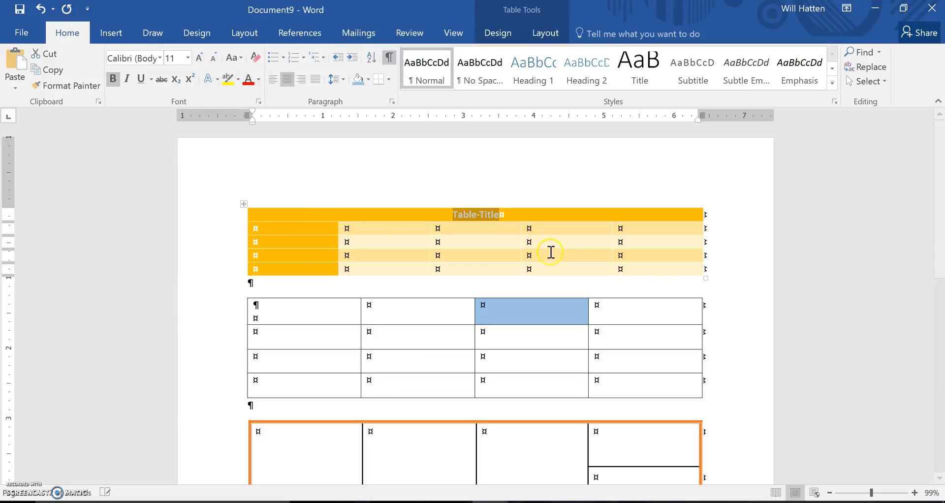
# - Format the table title in 24 pt Times New Roman with italic and underline
pyautogui.click(199, 58)
pyautogui.click(199, 58)
pyautogui.click(199, 59)
pyautogui.click(199, 58)
pyautogui.click(199, 58)
pyautogui.click(199, 58)
pyautogui.click(199, 58)
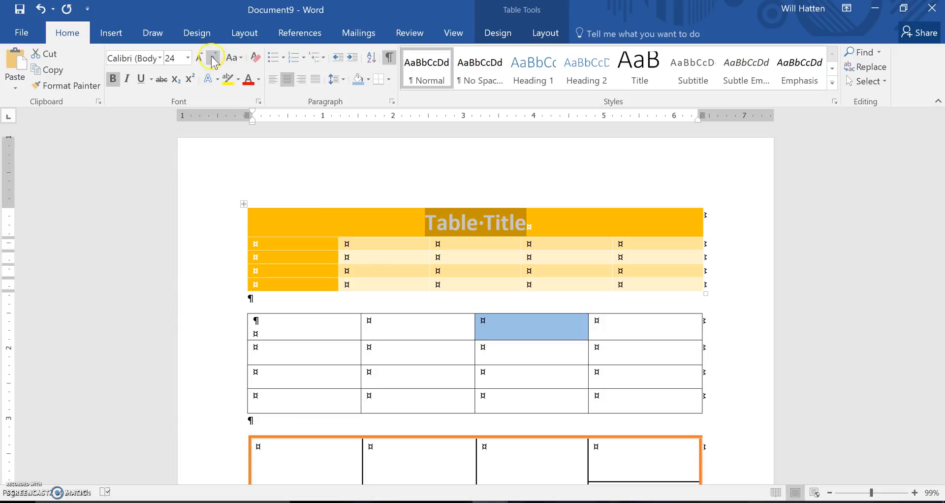
pyautogui.click(160, 58)
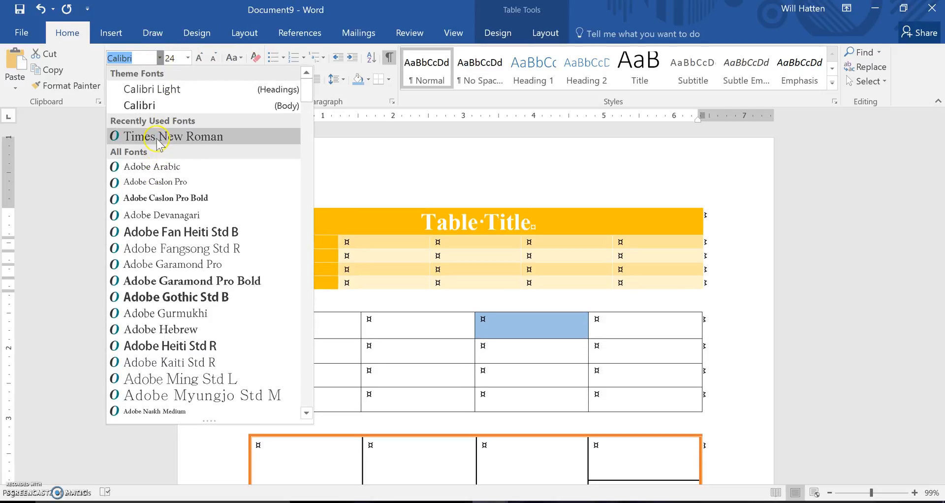
pyautogui.click(126, 131)
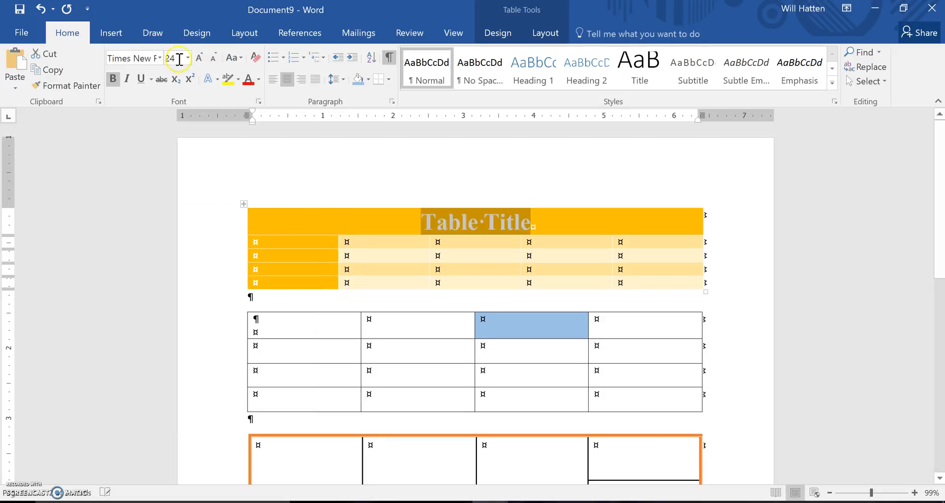
pyautogui.click(128, 79)
pyautogui.click(151, 79)
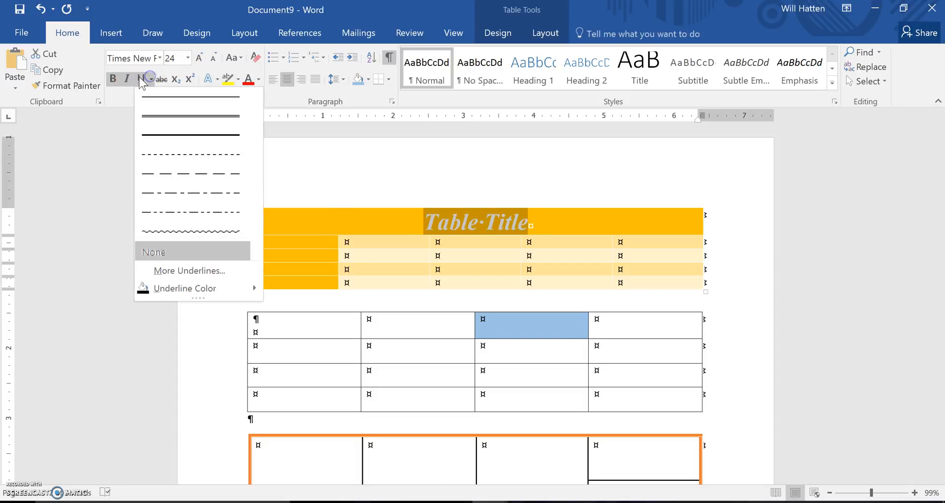
pyautogui.click(141, 79)
pyautogui.click(574, 227)
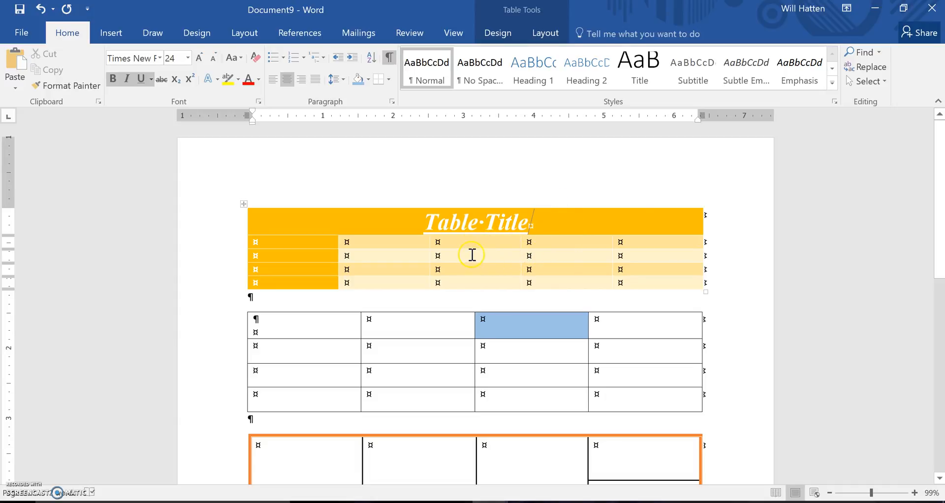
# - Merge the second and third cells in the row below the title of the first table
pyautogui.moveTo(387, 245); pyautogui.dragTo(451, 243)
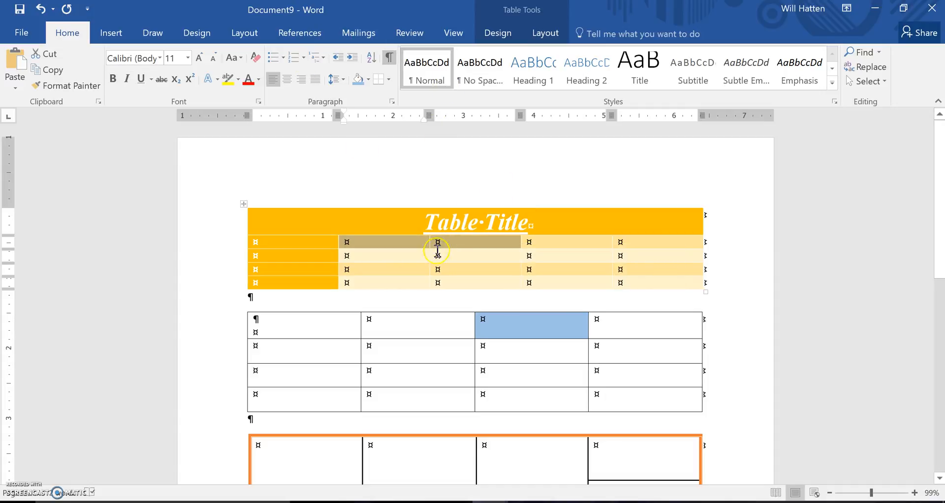
pyautogui.click(545, 34)
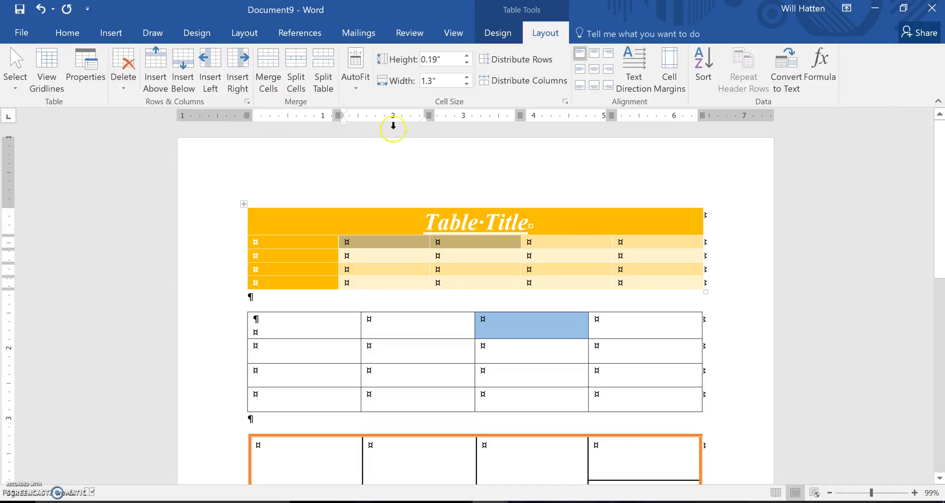
pyautogui.click(268, 91)
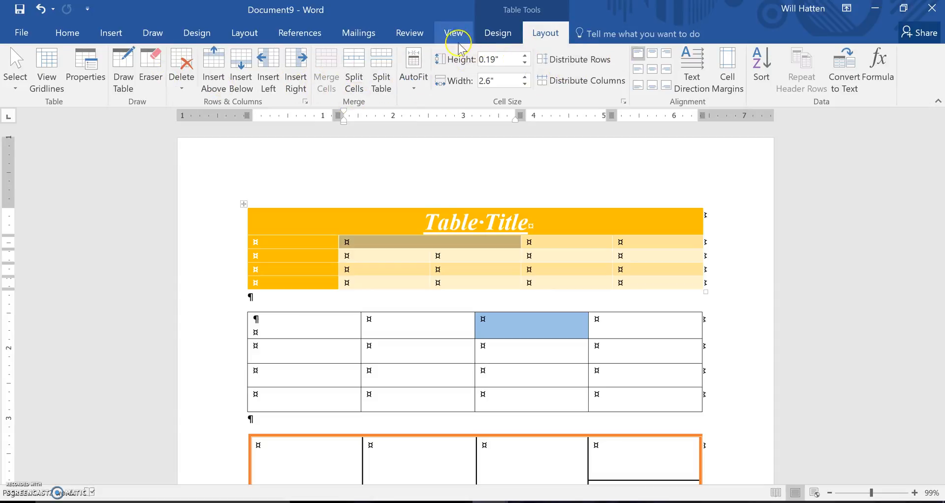
# - Set the height of the row below the first table's title to 0.8"
pyautogui.click(525, 56)
pyautogui.click(525, 57)
pyautogui.click(526, 57)
pyautogui.click(526, 57)
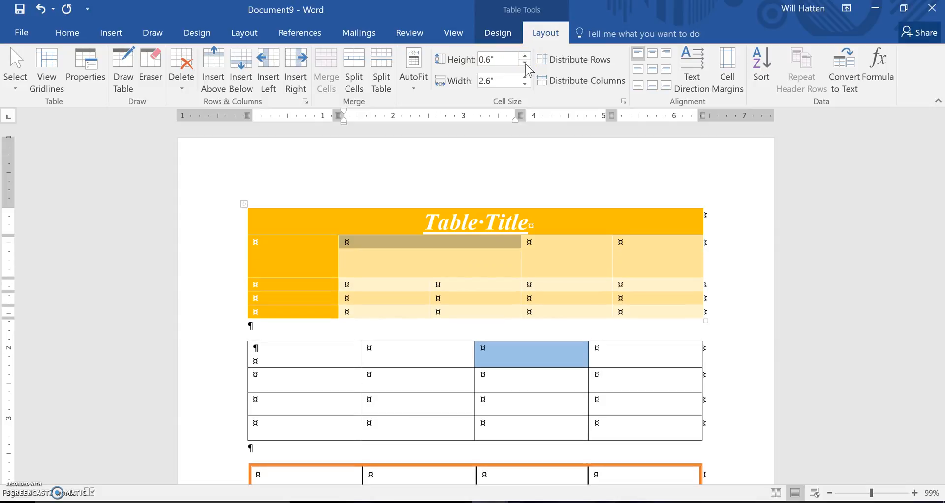
pyautogui.click(526, 64)
pyautogui.click(526, 64)
pyautogui.click(526, 64)
pyautogui.click(526, 63)
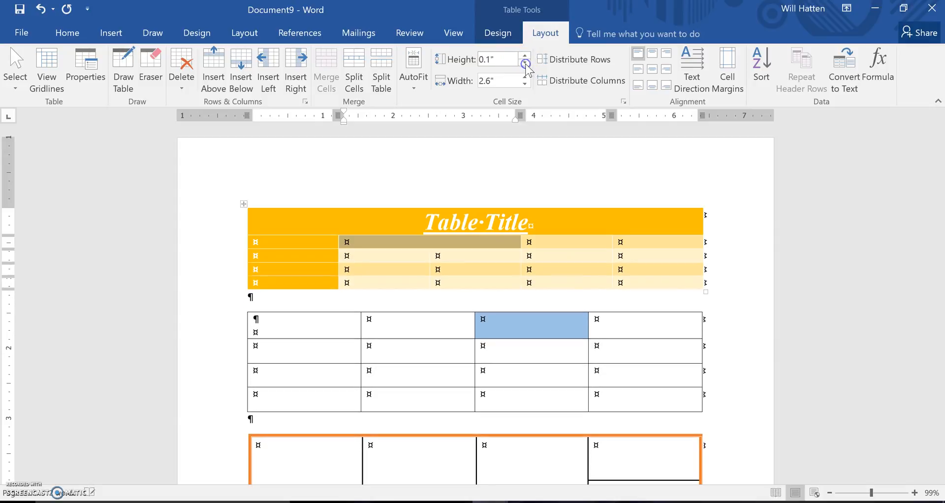
pyautogui.click(526, 57)
pyautogui.click(526, 56)
pyautogui.click(526, 57)
pyautogui.click(526, 57)
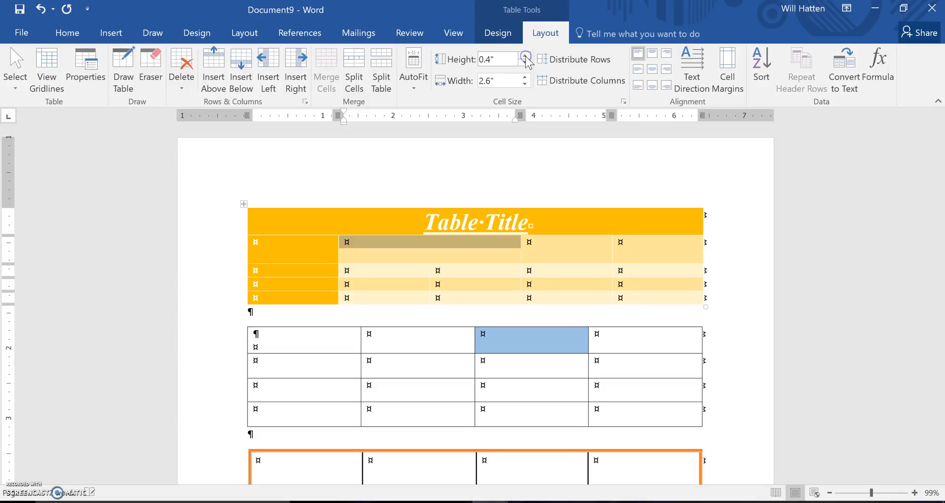
pyautogui.click(526, 56)
pyautogui.click(526, 57)
pyautogui.click(525, 57)
pyautogui.click(526, 57)
# - Widen the merged cell below the first table's title to 3"
pyautogui.click(525, 77)
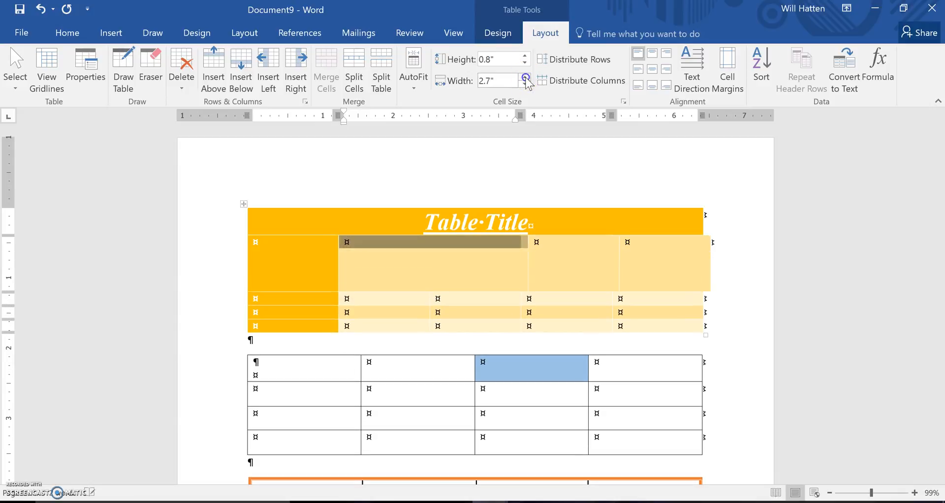
pyautogui.click(526, 78)
pyautogui.click(526, 77)
pyautogui.click(526, 78)
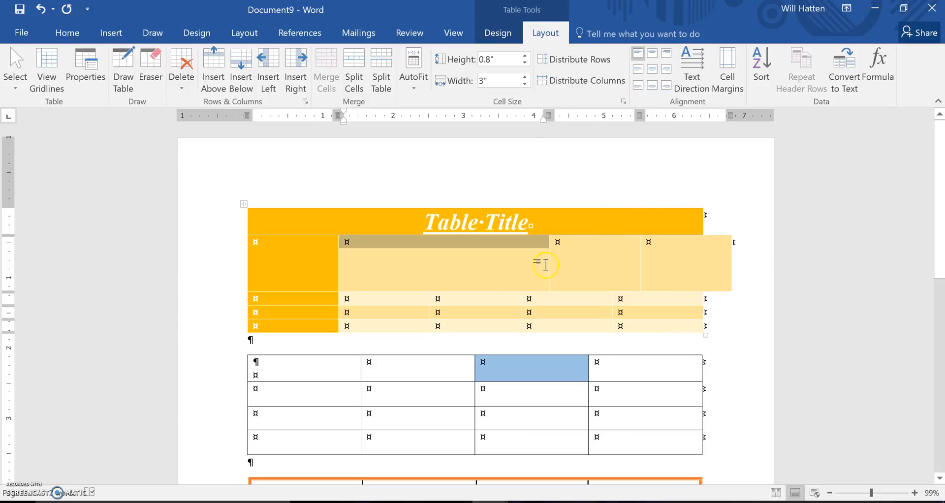
# - Enter "Sample Text" in the merged cell and cycle its text direction through both vertical orientations back to horizontal
pyautogui.click(691, 74)
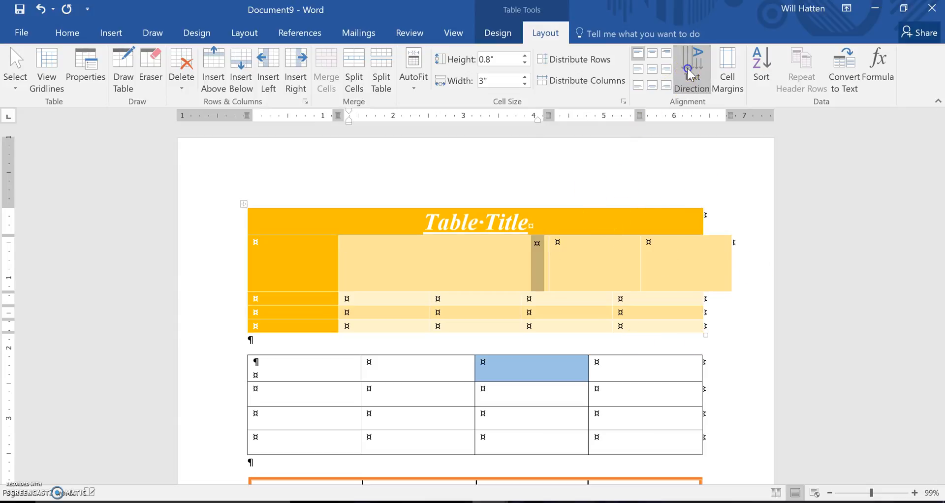
pyautogui.click(539, 246)
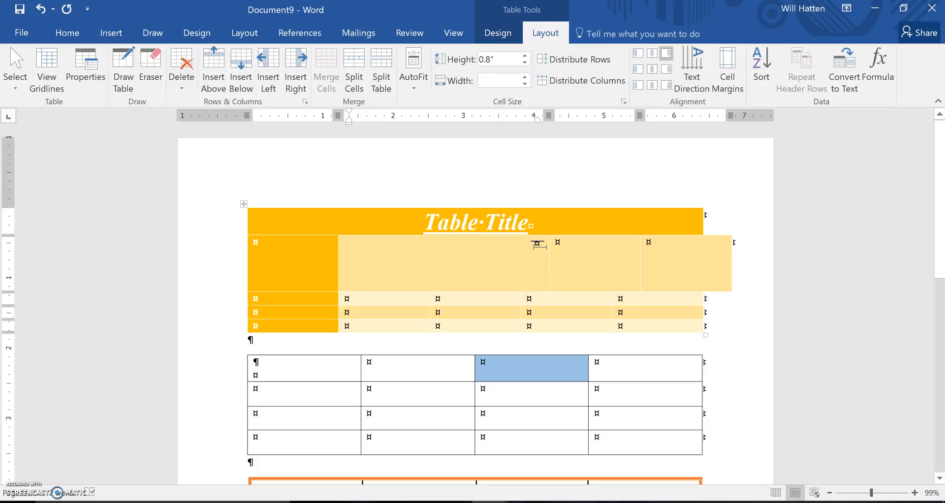
pyautogui.write('Sampl')
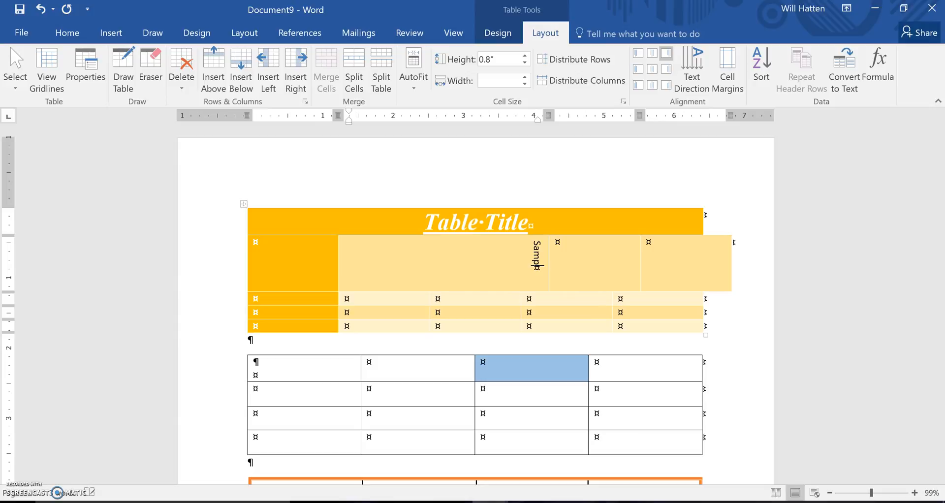
pyautogui.write('xt')
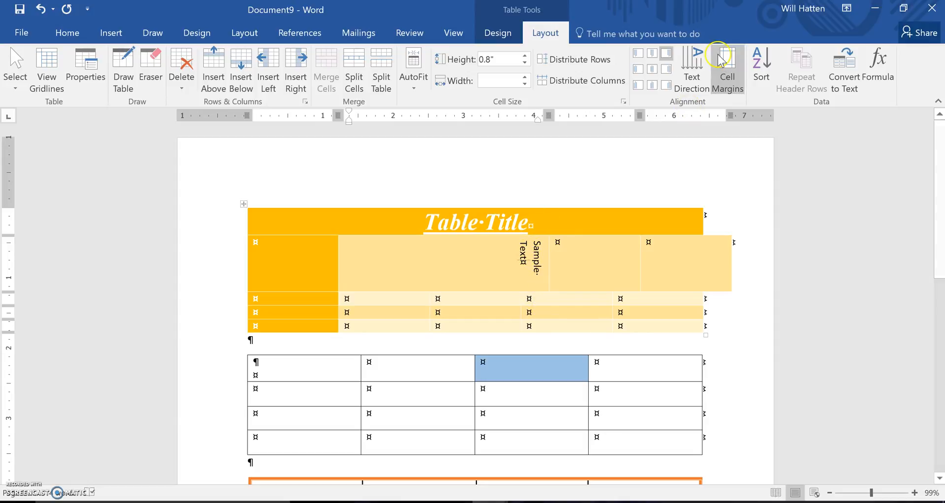
pyautogui.click(699, 71)
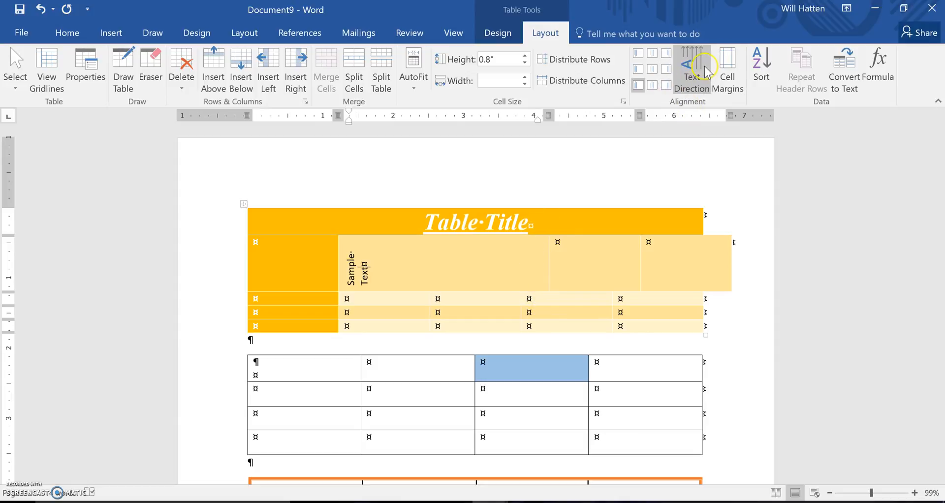
pyautogui.click(706, 72)
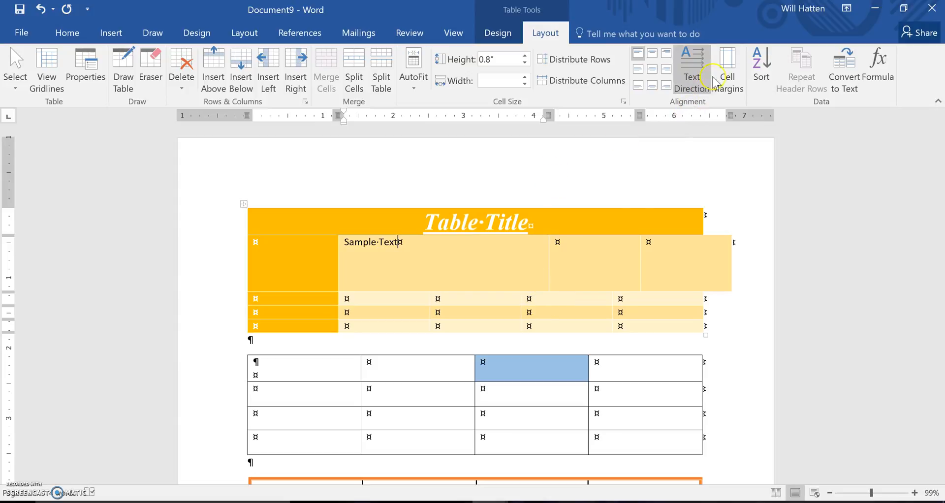
# - Set the first table's default top cell margin to 0.09"
pyautogui.click(726, 84)
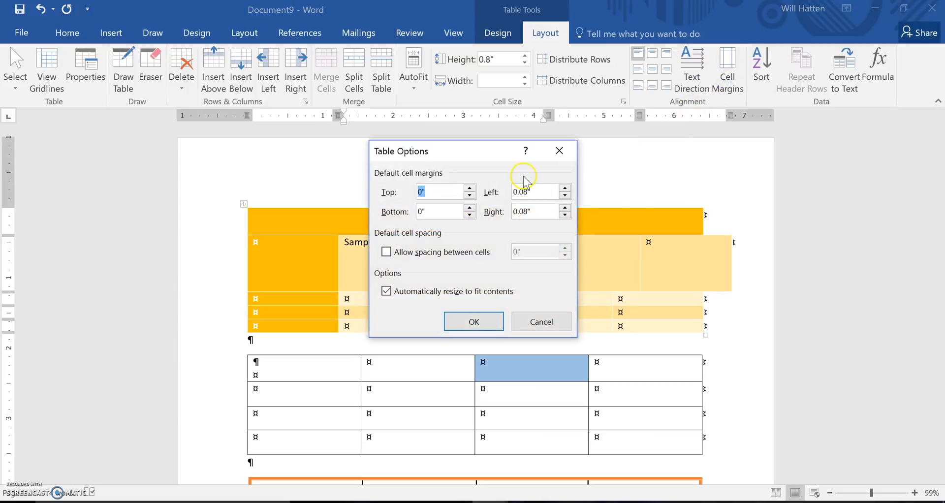
pyautogui.click(469, 189)
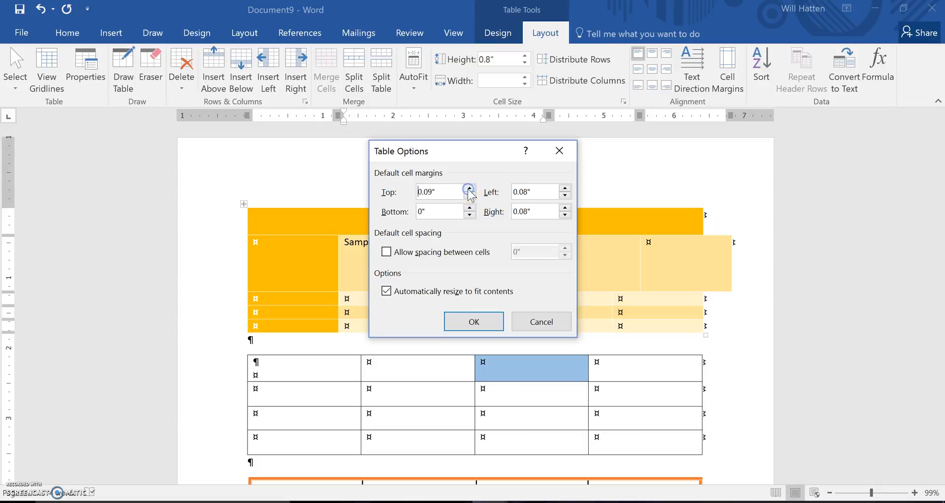
pyautogui.click(456, 321)
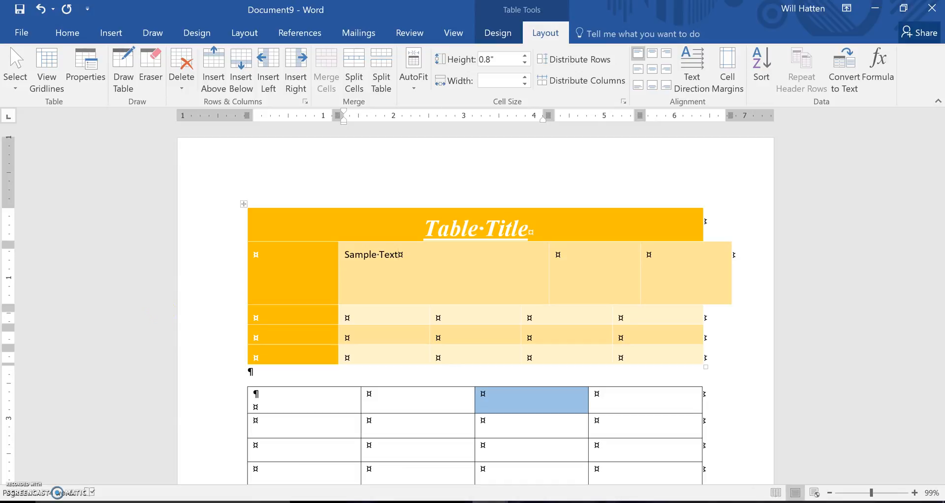
# - Split the cell directly below the left part of the "Sample Text" cell into two columns and one row
pyautogui.hotkey('ctrl', 'z')
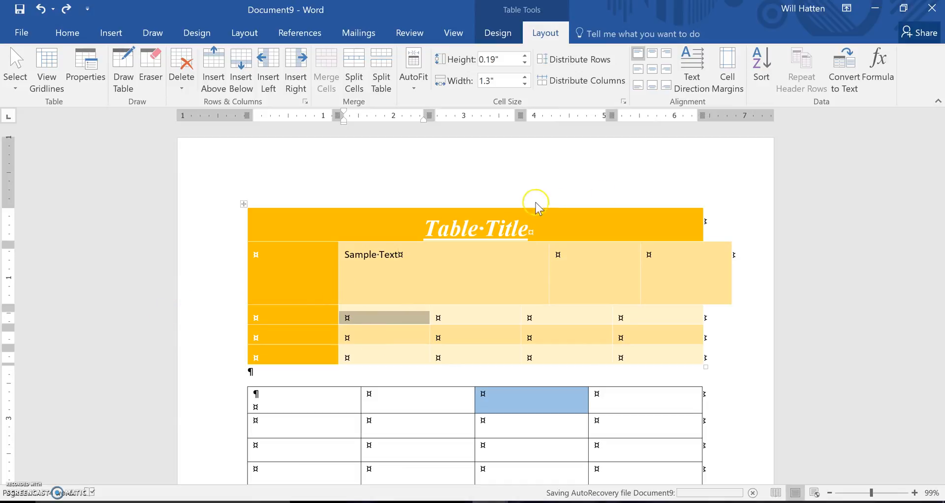
pyautogui.hotkey('ctrl', 'z')
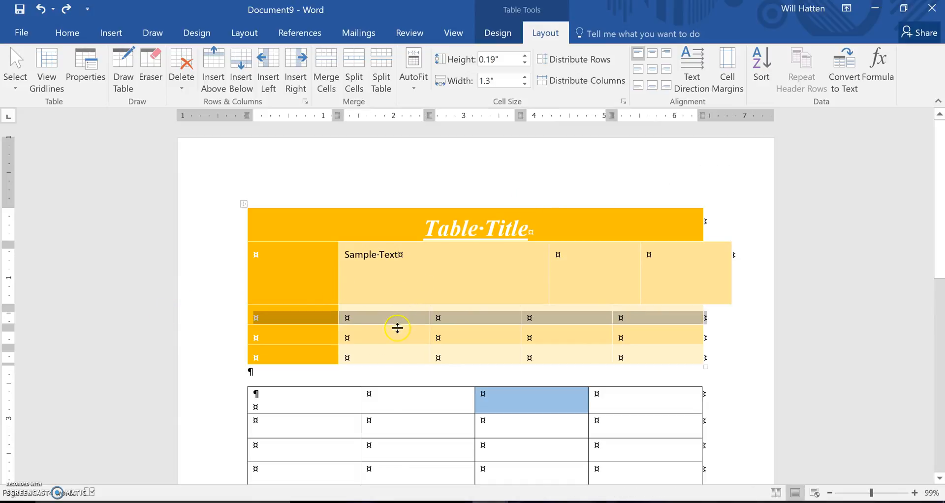
pyautogui.click(359, 318)
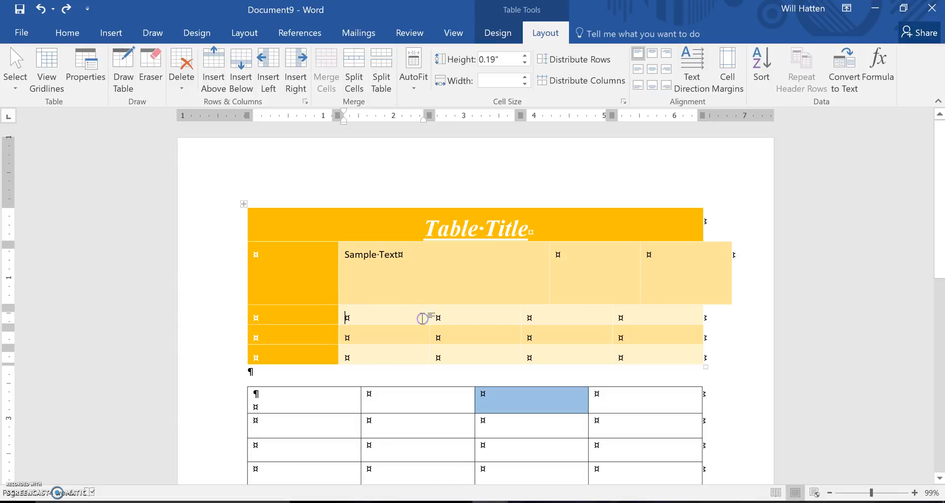
pyautogui.moveTo(422, 319); pyautogui.dragTo(357, 315)
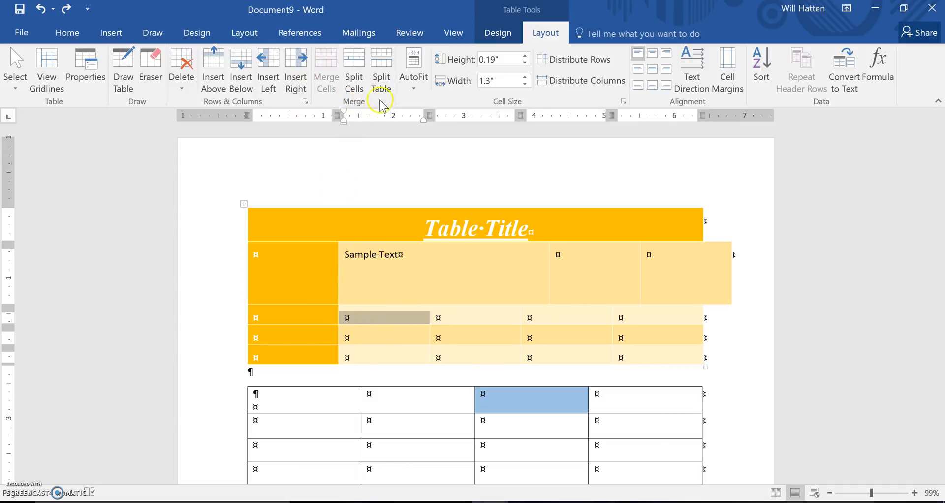
pyautogui.click(355, 88)
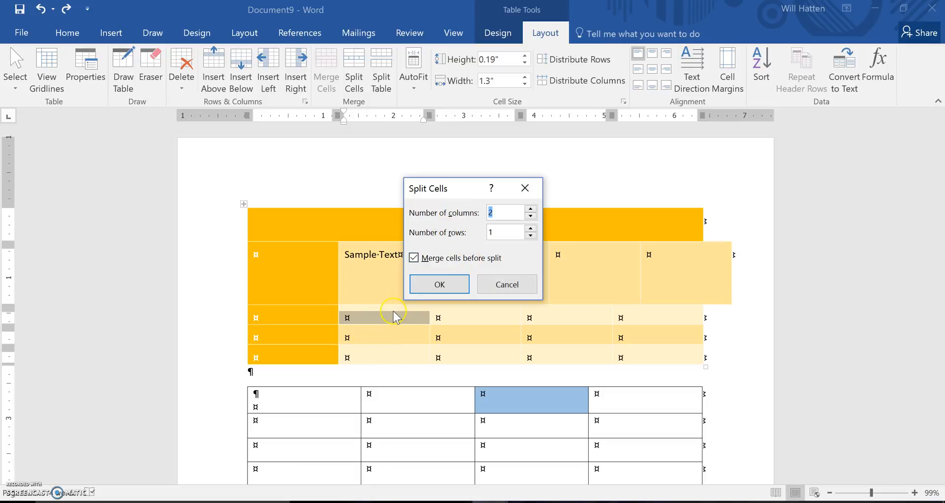
pyautogui.click(445, 284)
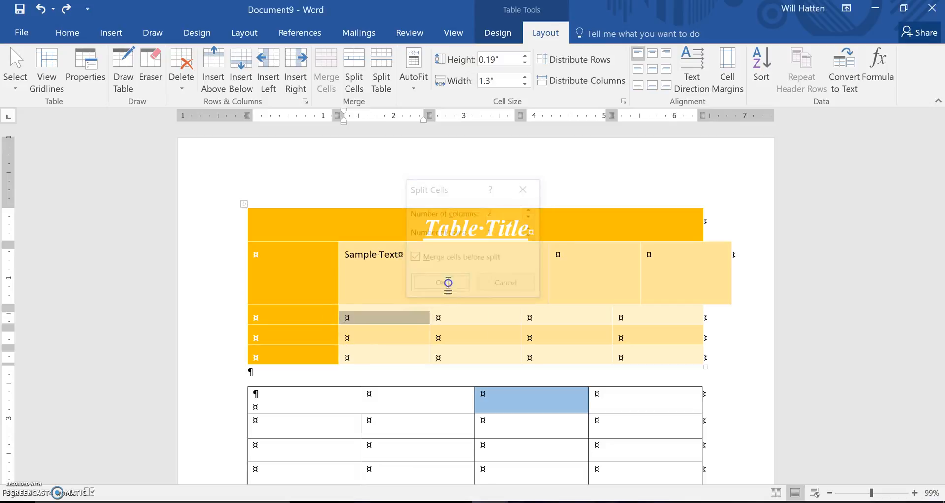
pyautogui.click(393, 298)
pyautogui.click(356, 313)
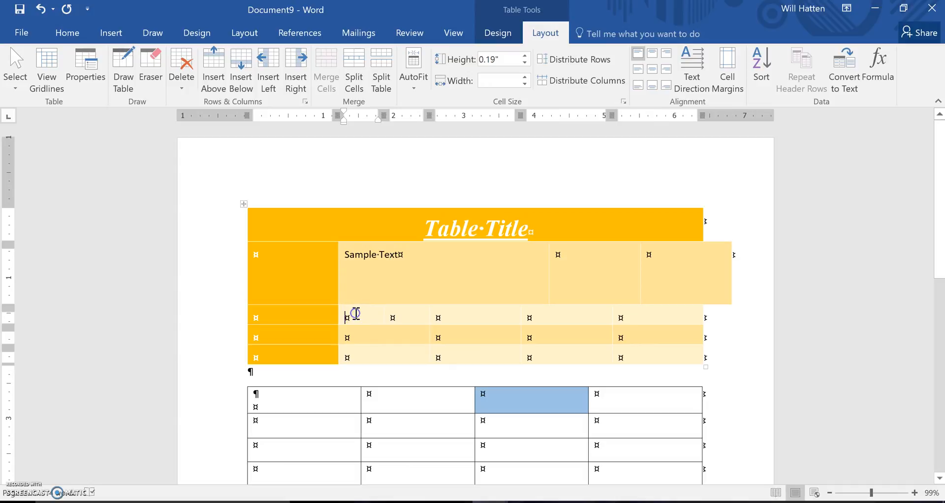
pyautogui.click(406, 313)
# - Enter four first names in non-alphabetical order down the first column of the second table
pyautogui.click(648, 282)
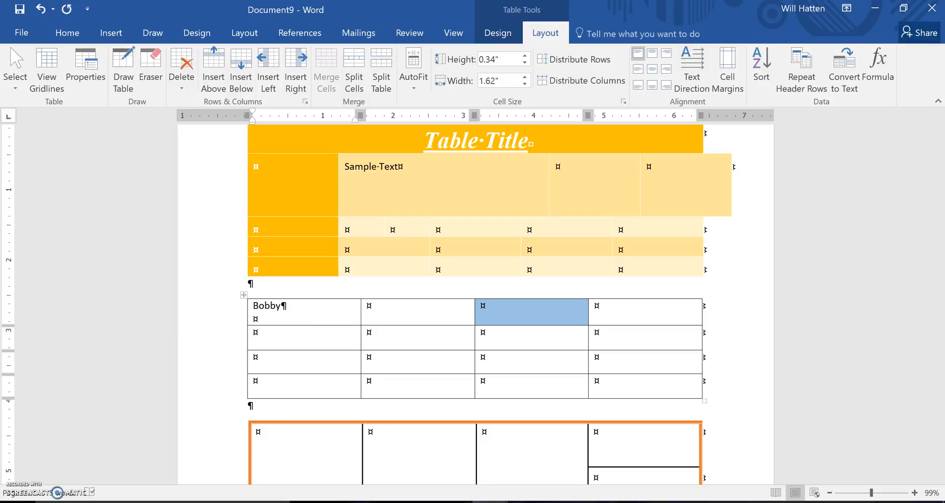
pyautogui.click(311, 335)
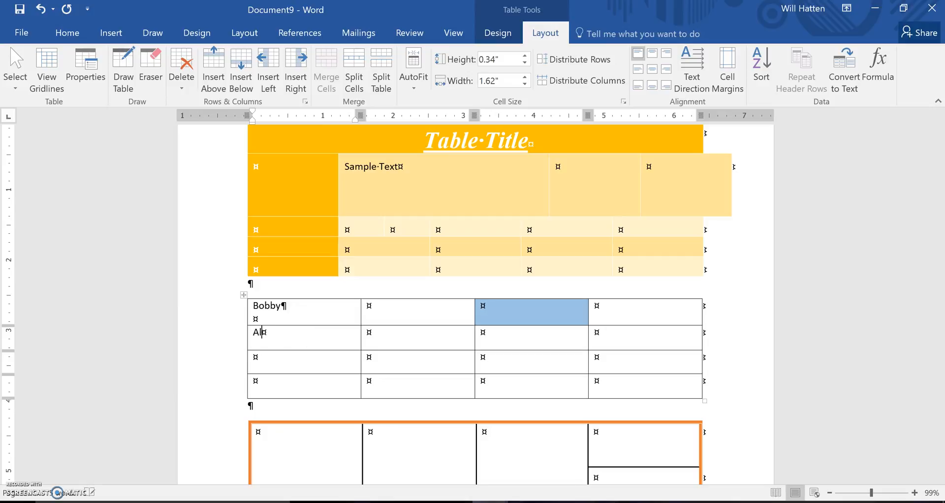
pyautogui.write('Dan')
# - Number the rows 1, 2, 3 and 4 down the second column of the second table
pyautogui.click(369, 307)
pyautogui.write('1')
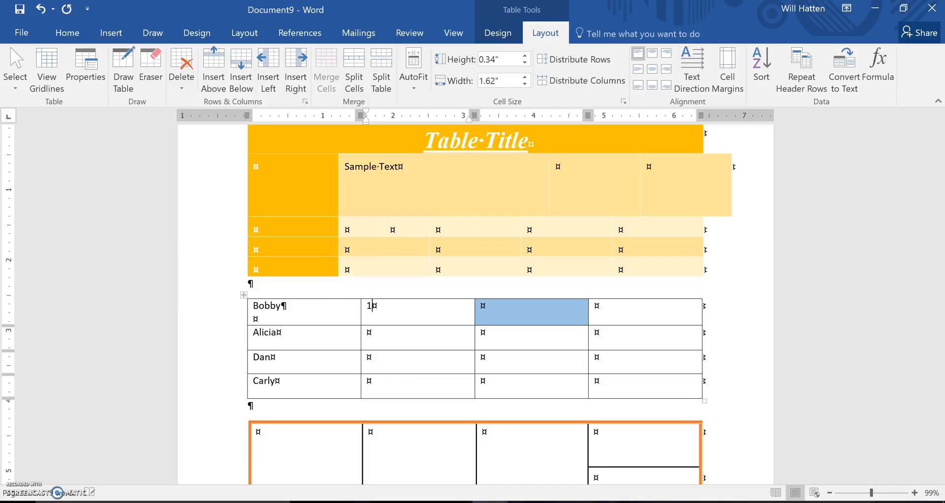
pyautogui.press('Down')
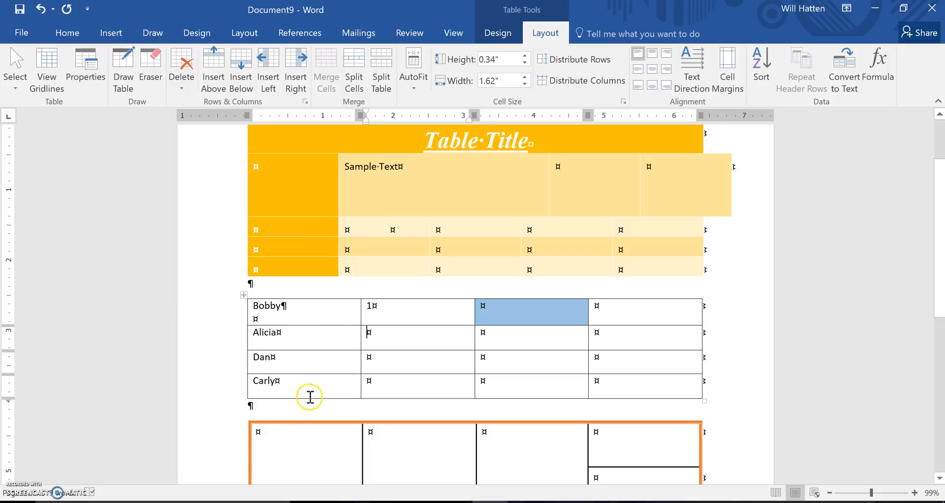
pyautogui.click(369, 357)
pyautogui.write('3')
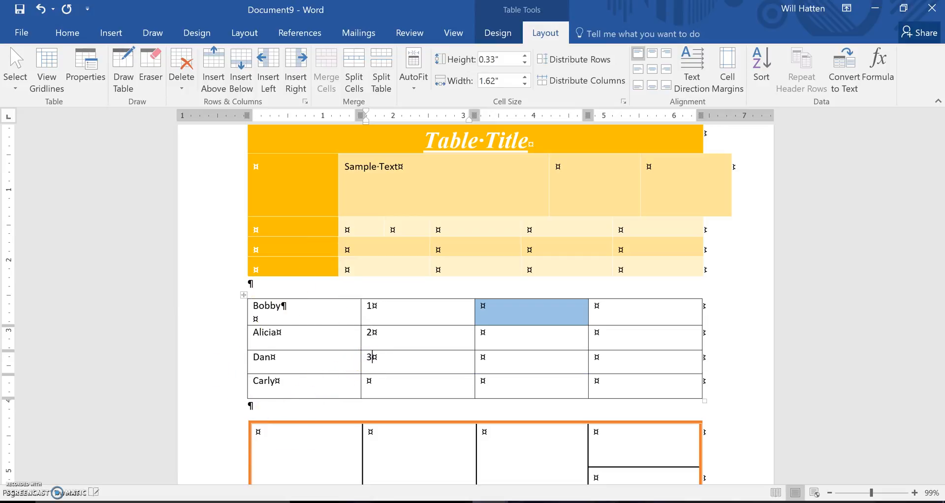
pyautogui.click(368, 381)
pyautogui.write('4')
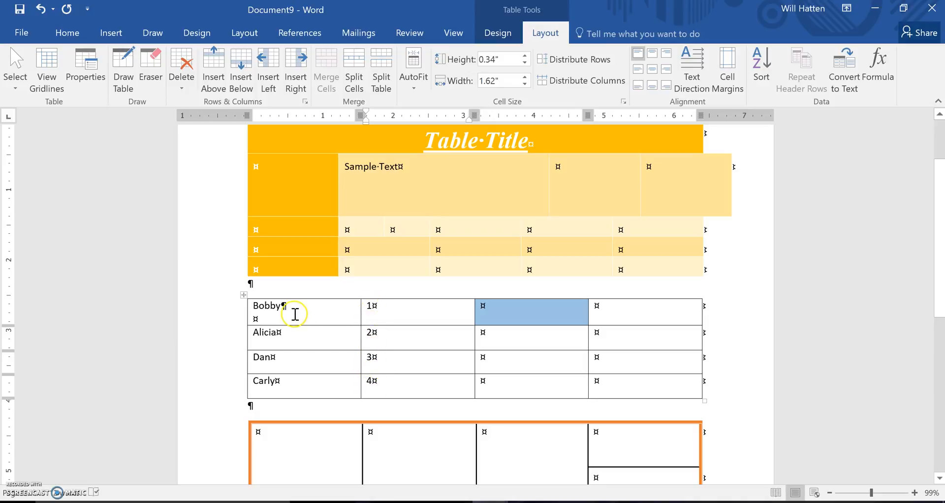
# - Sort the second table's rows by Column 1 as text in ascending order, with no header row
pyautogui.click(256, 306)
pyautogui.moveTo(256, 307); pyautogui.dragTo(391, 382)
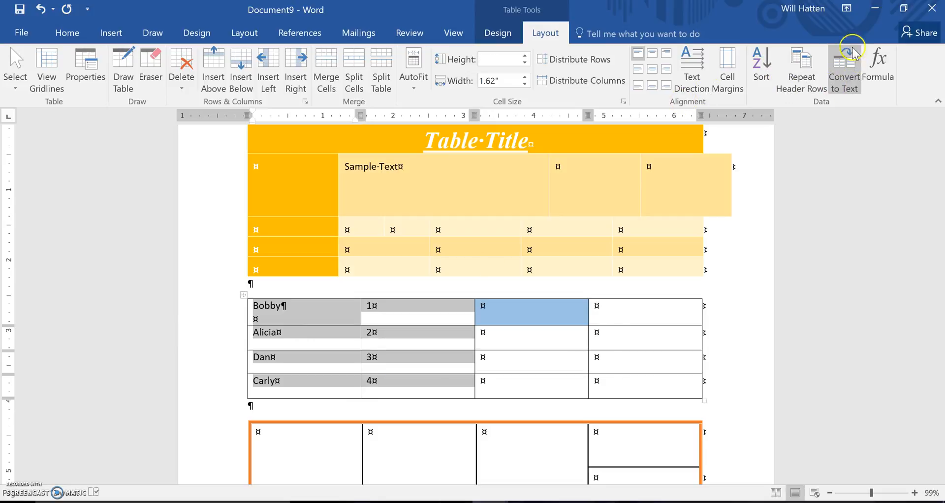
pyautogui.click(762, 69)
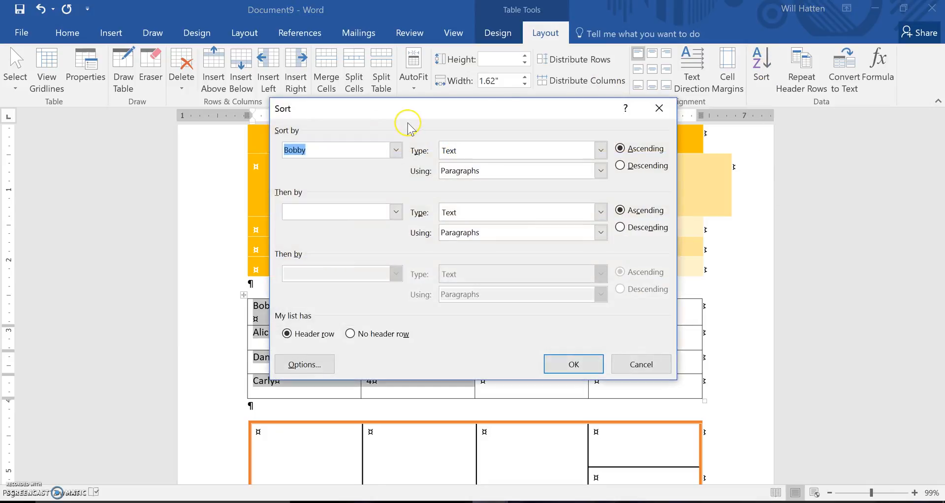
pyautogui.click(397, 151)
pyautogui.click(397, 151)
pyautogui.click(350, 335)
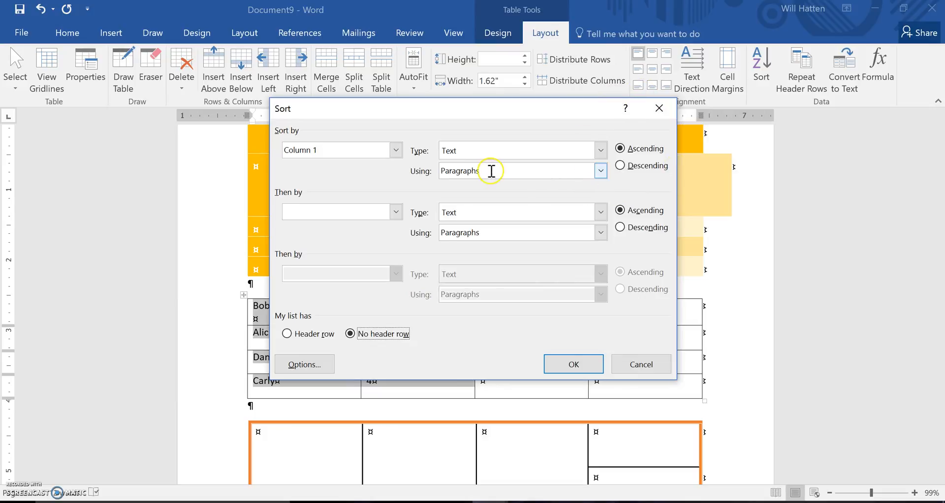
pyautogui.click(574, 365)
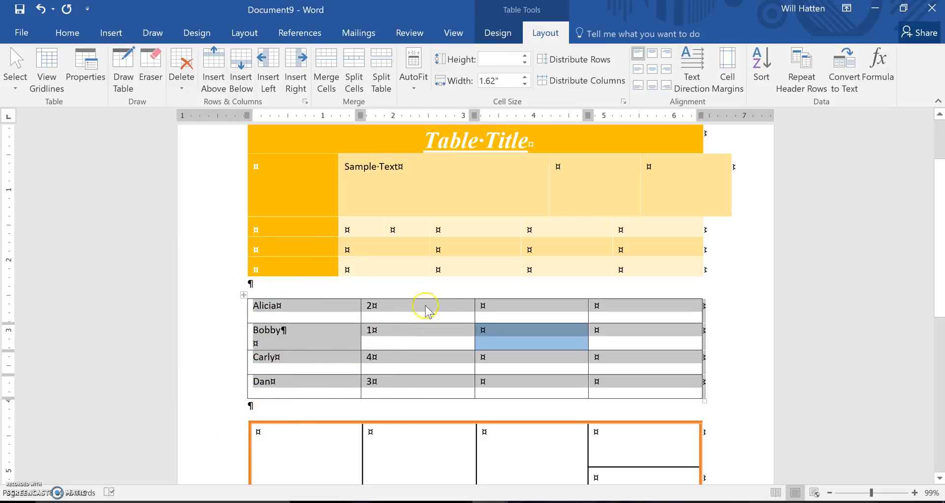
# - Enter D, B, C and A down the third column of the second table
pyautogui.click(494, 305)
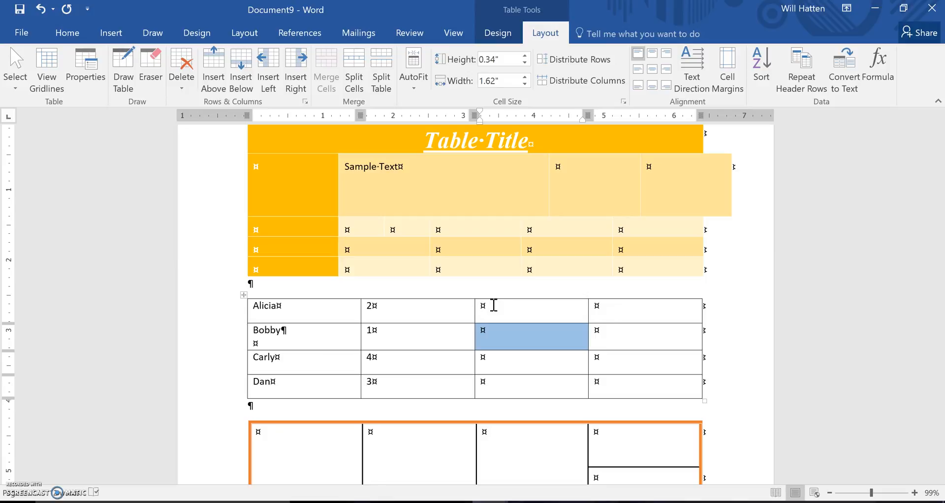
pyautogui.write('D')
pyautogui.press('Down')
pyautogui.write('B')
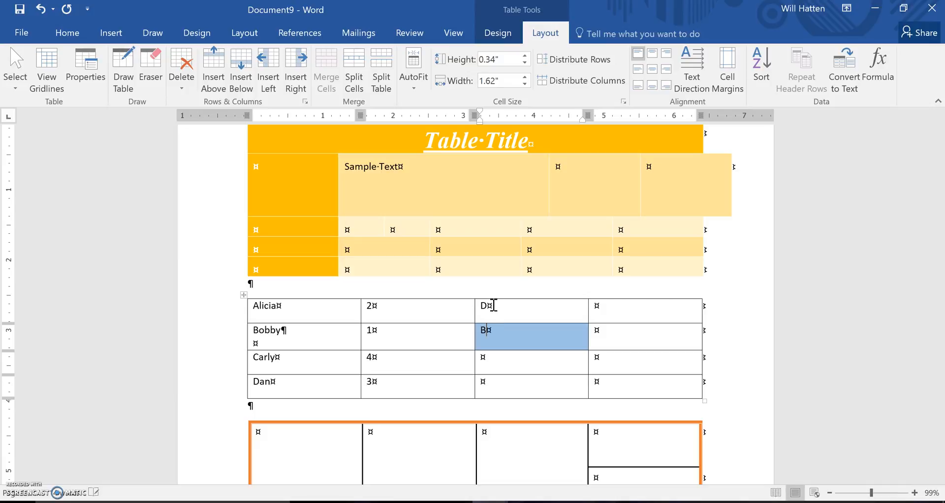
pyautogui.press('Down')
pyautogui.write('C')
pyautogui.press('Down')
pyautogui.write('A')
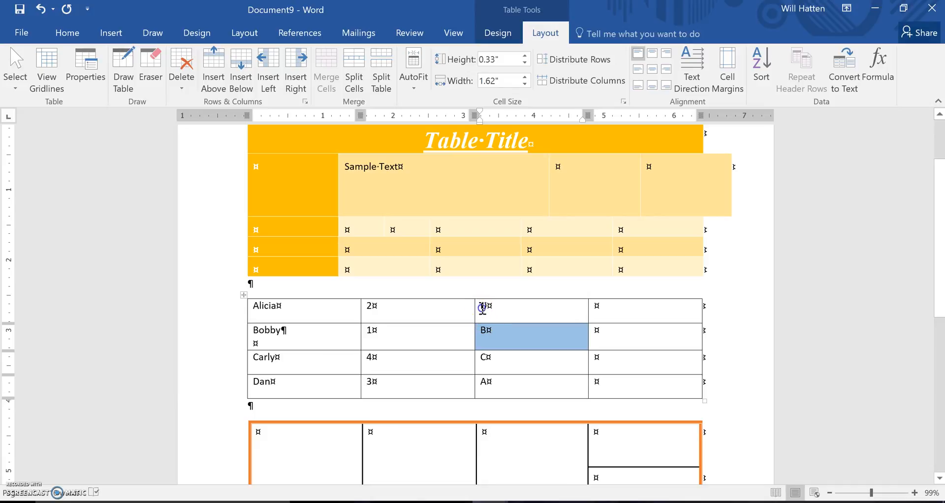
# - Sort the first three columns of the second table by Column 3 as text in ascending order, with no header row
pyautogui.click(254, 306)
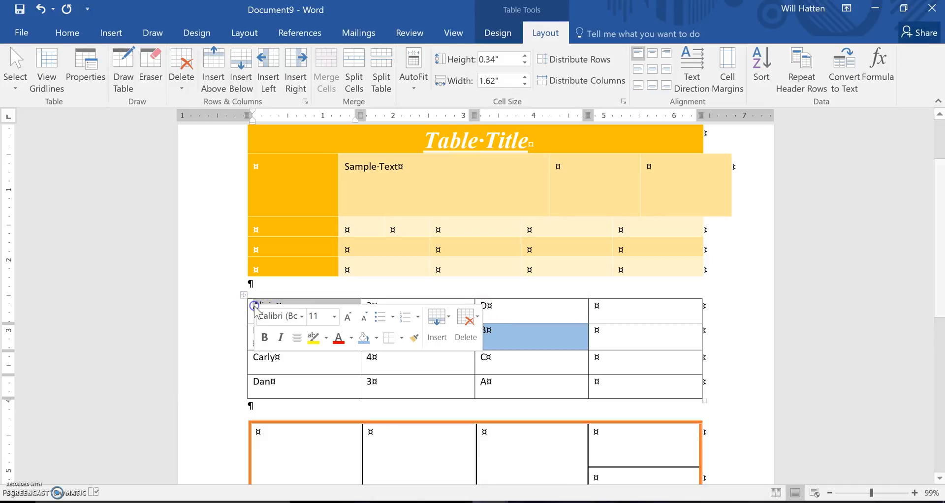
pyautogui.click(258, 299)
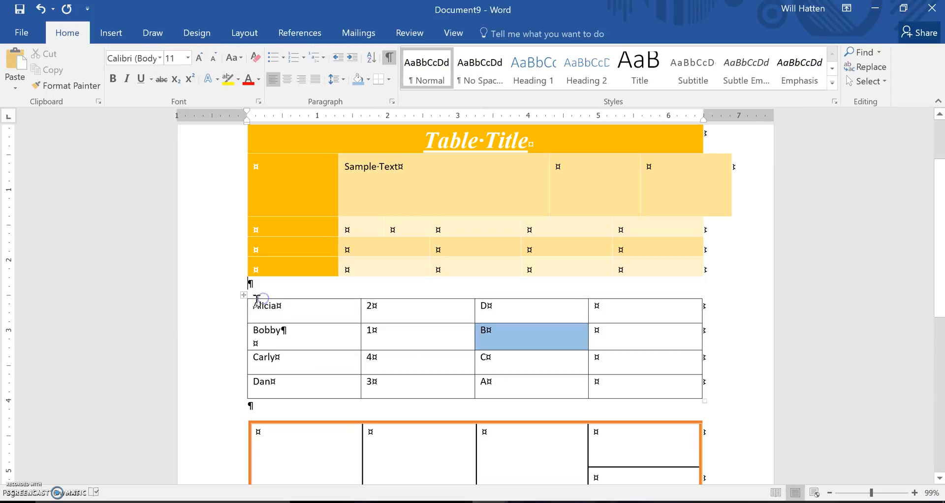
pyautogui.moveTo(253, 309); pyautogui.dragTo(487, 381)
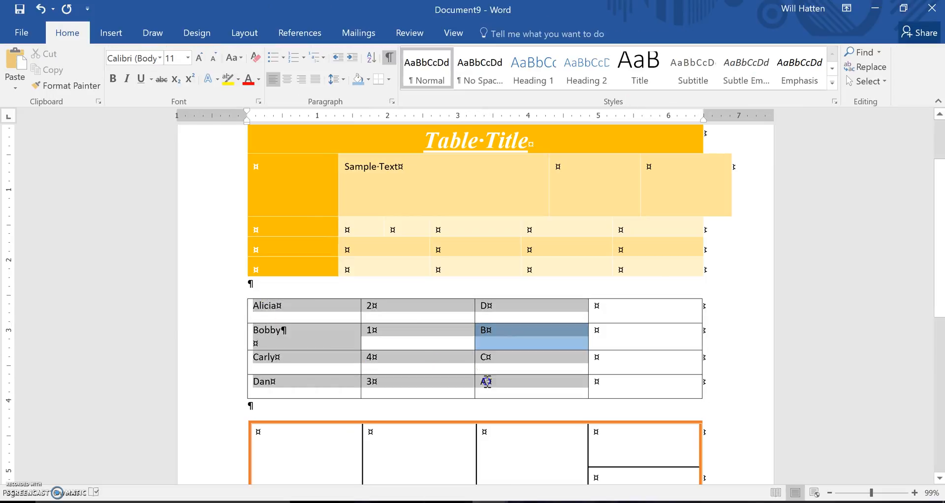
pyautogui.click(546, 32)
pyautogui.click(760, 66)
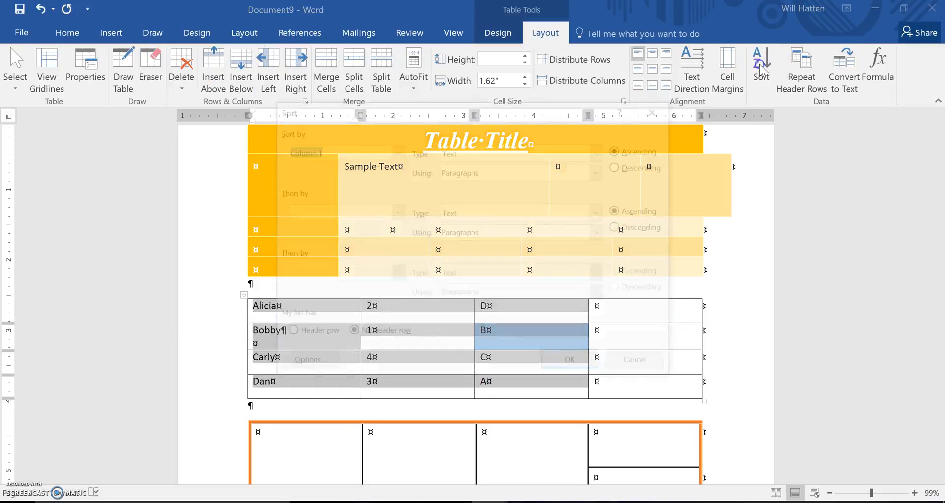
pyautogui.click(396, 150)
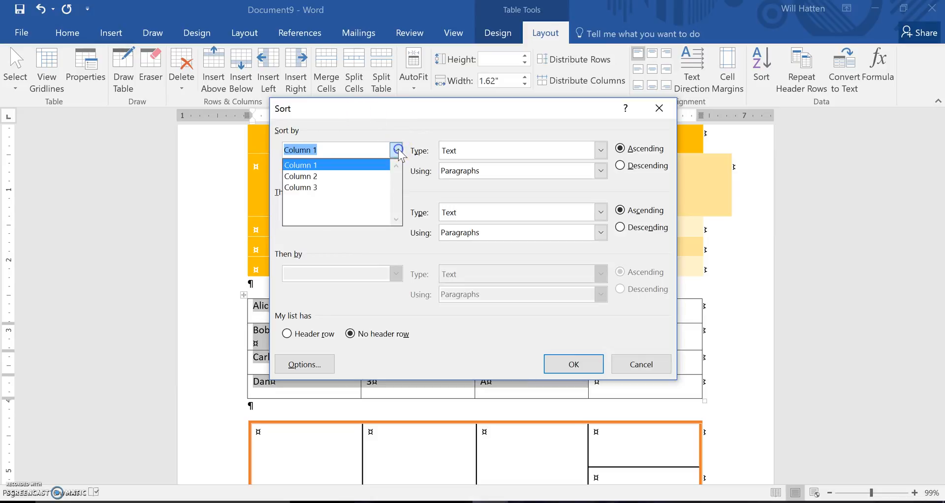
pyautogui.click(364, 188)
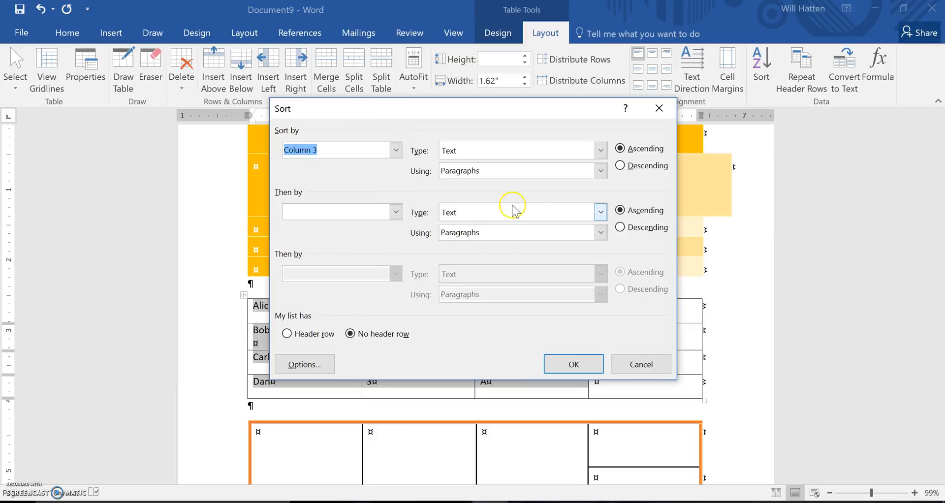
pyautogui.click(575, 364)
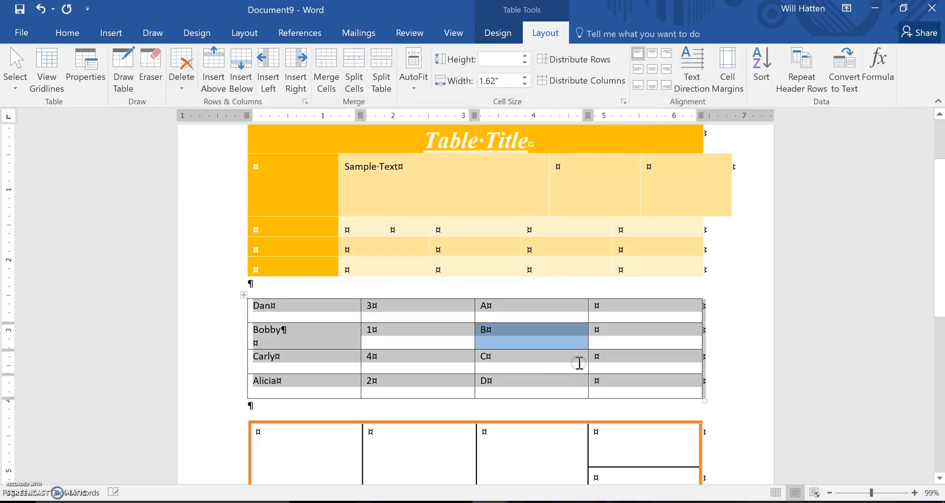